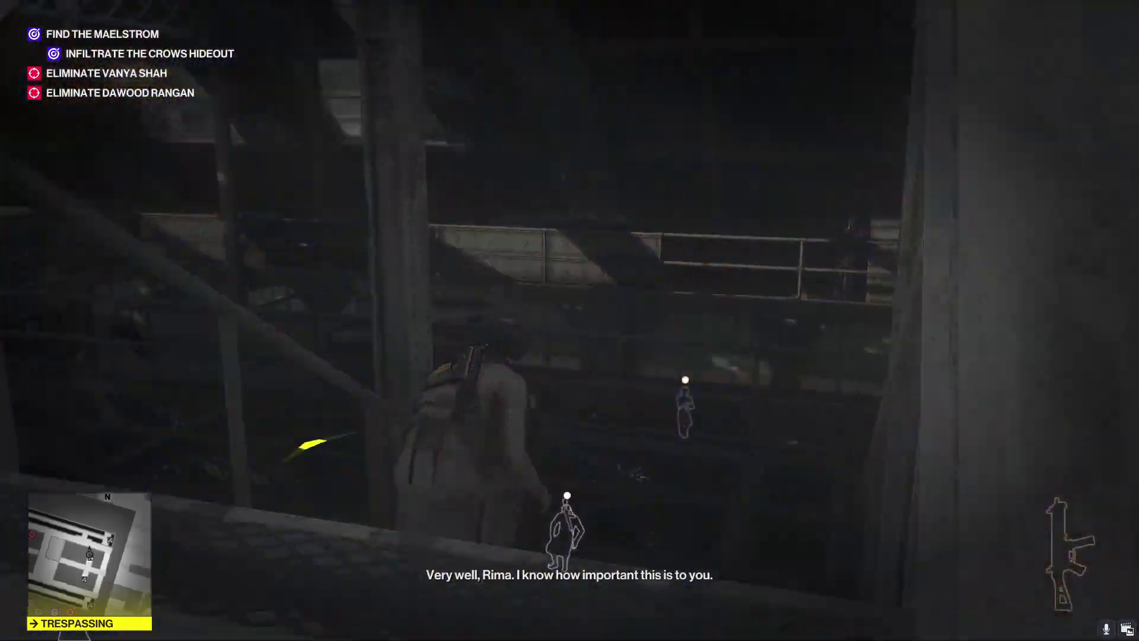
- Walk up the metal stairs to the top platform and along the catwalk past the barrels
{"action": "key", "text": "w"}
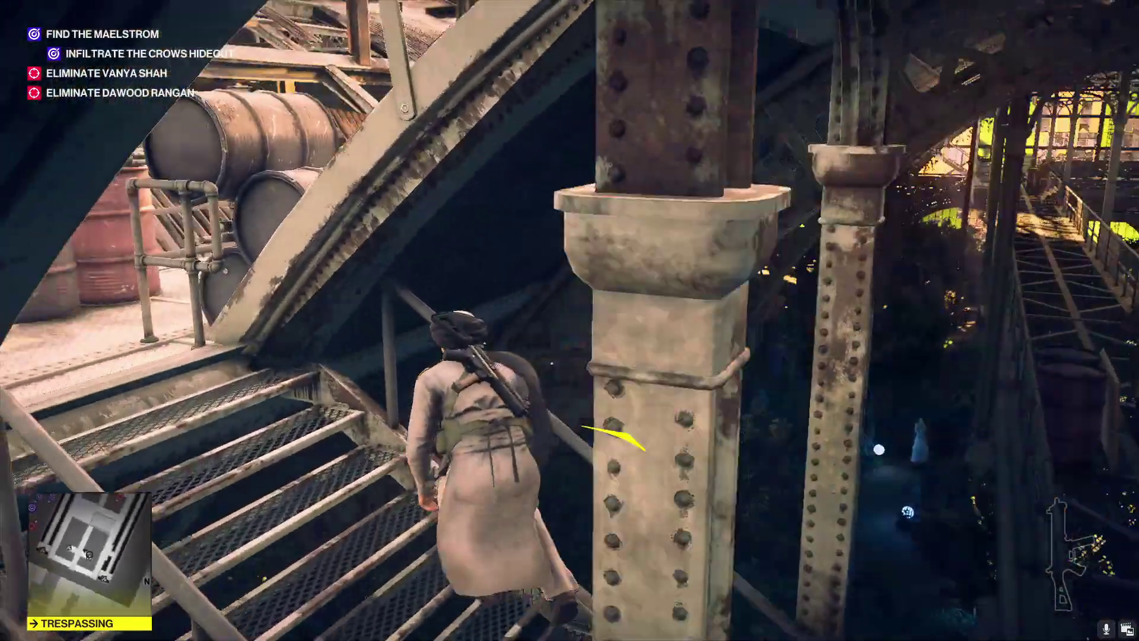
{"action": "key", "text": "w"}
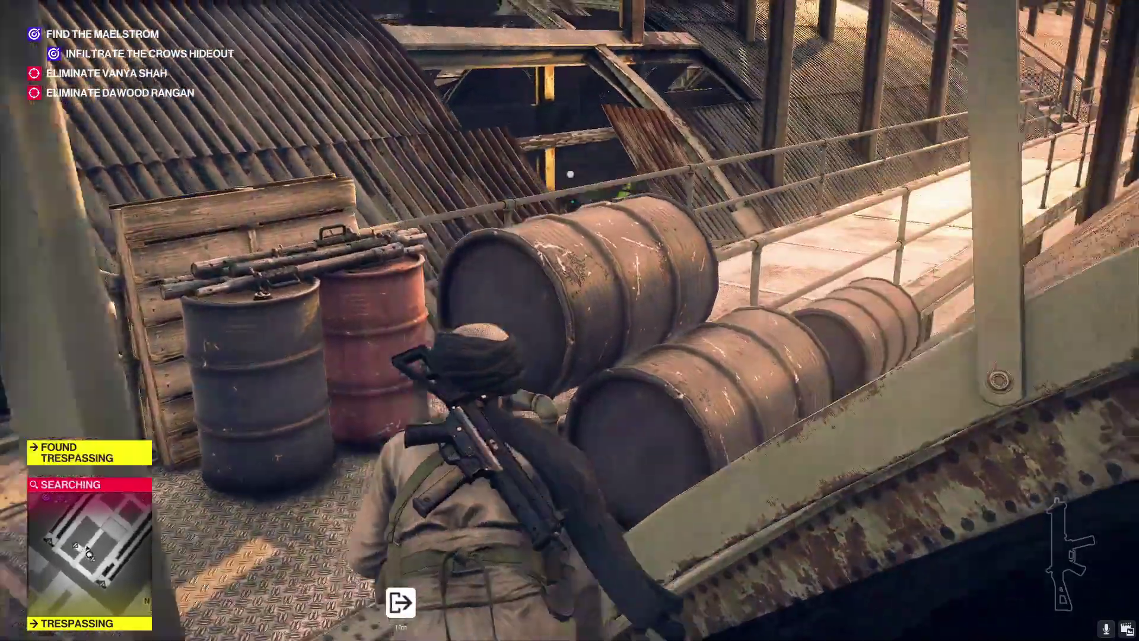
{"action": "key", "text": "w"}
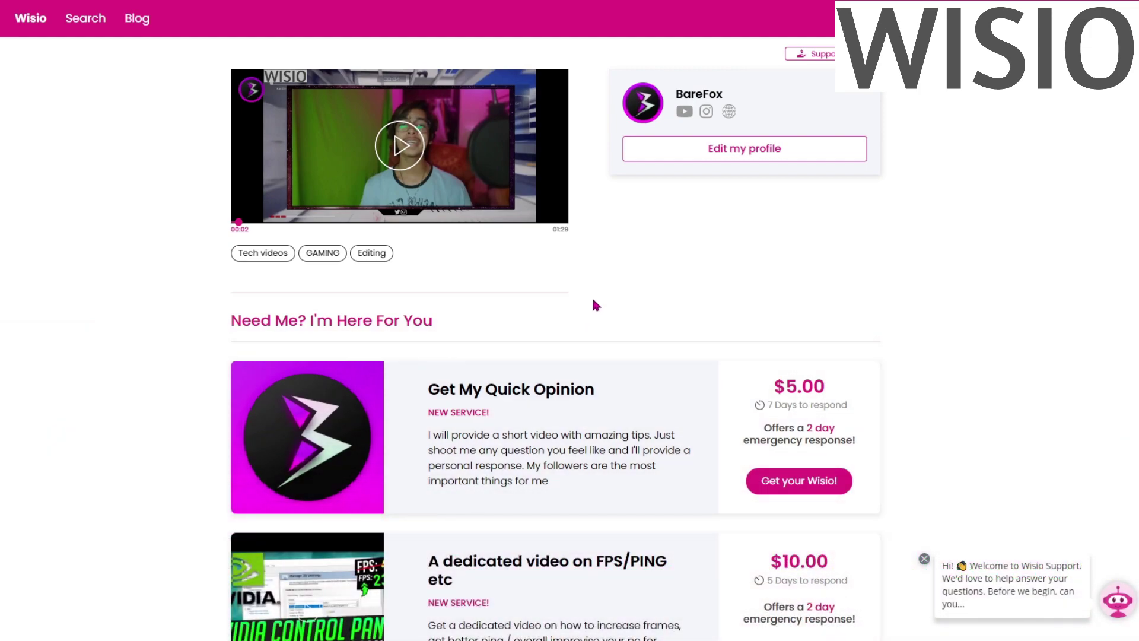
{"action": "left_click", "coordinate": [760, 397]}
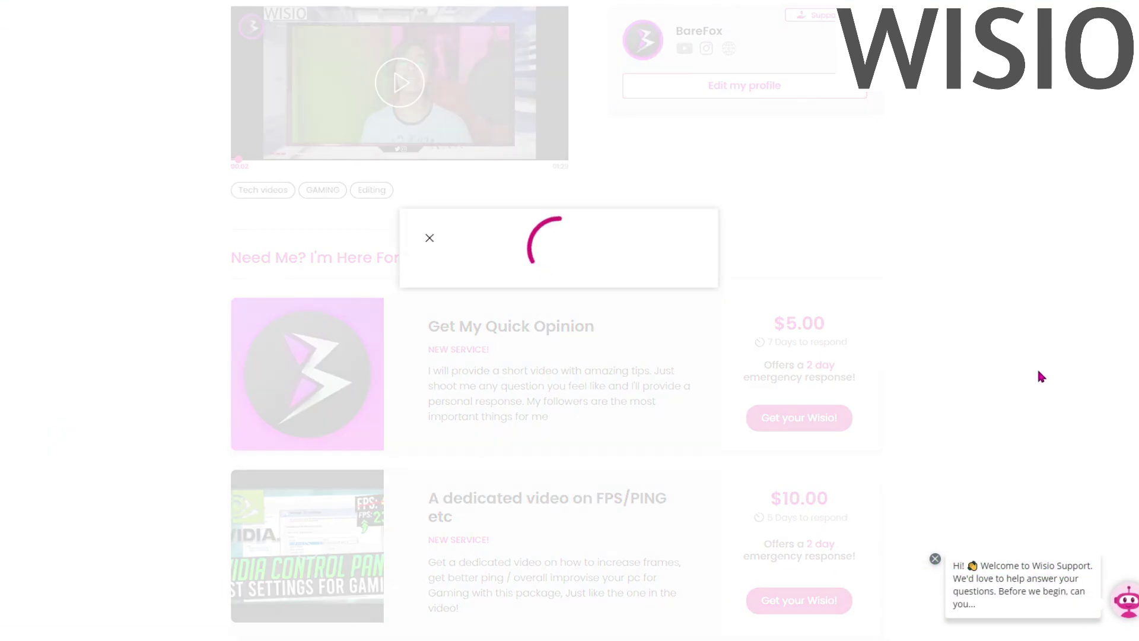
{"action": "left_click", "coordinate": [424, 239]}
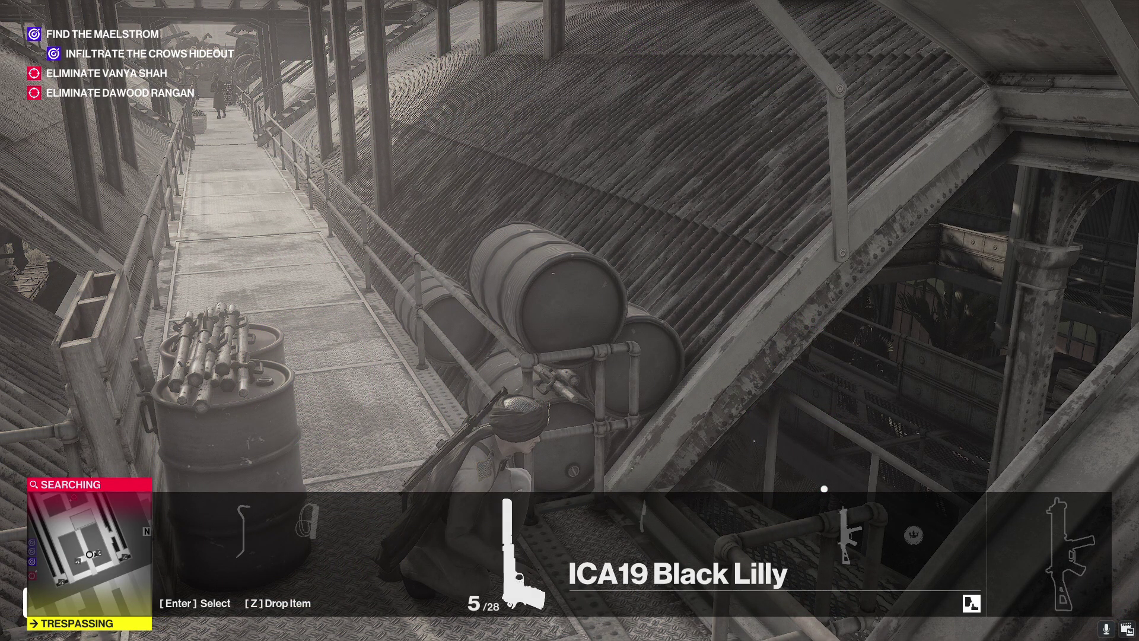
- Equip the ICA19 Black Lilly and fire two shots at the guard on the walkway
{"action": "key", "text": "Return"}
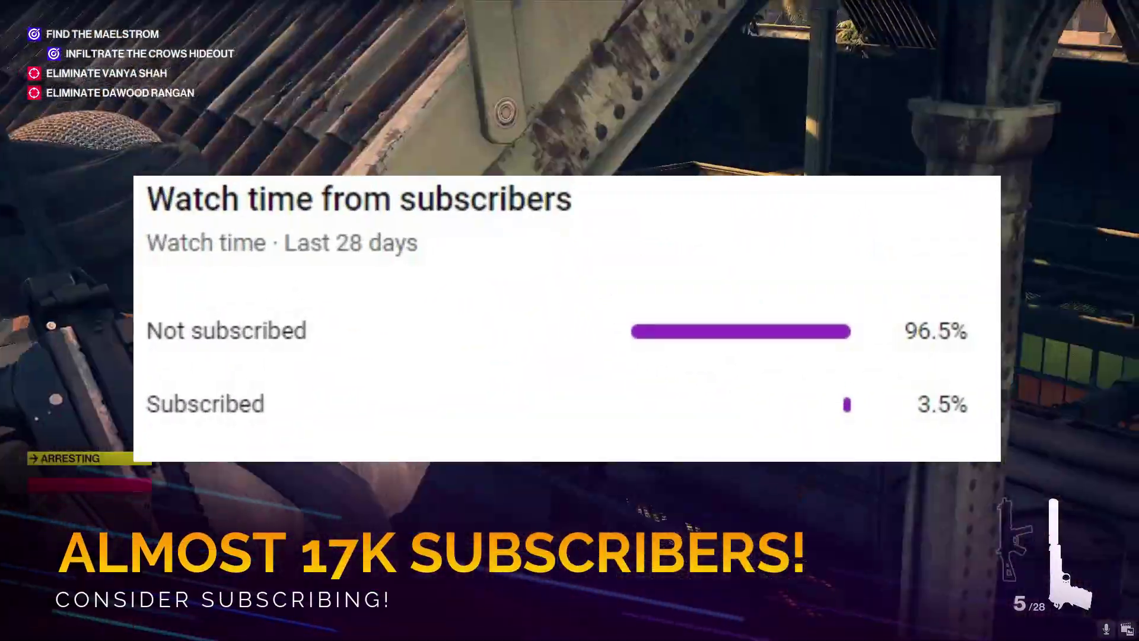
{"action": "left_click", "coordinate": [569, 321]}
{"action": "left_click", "coordinate": [569, 321]}
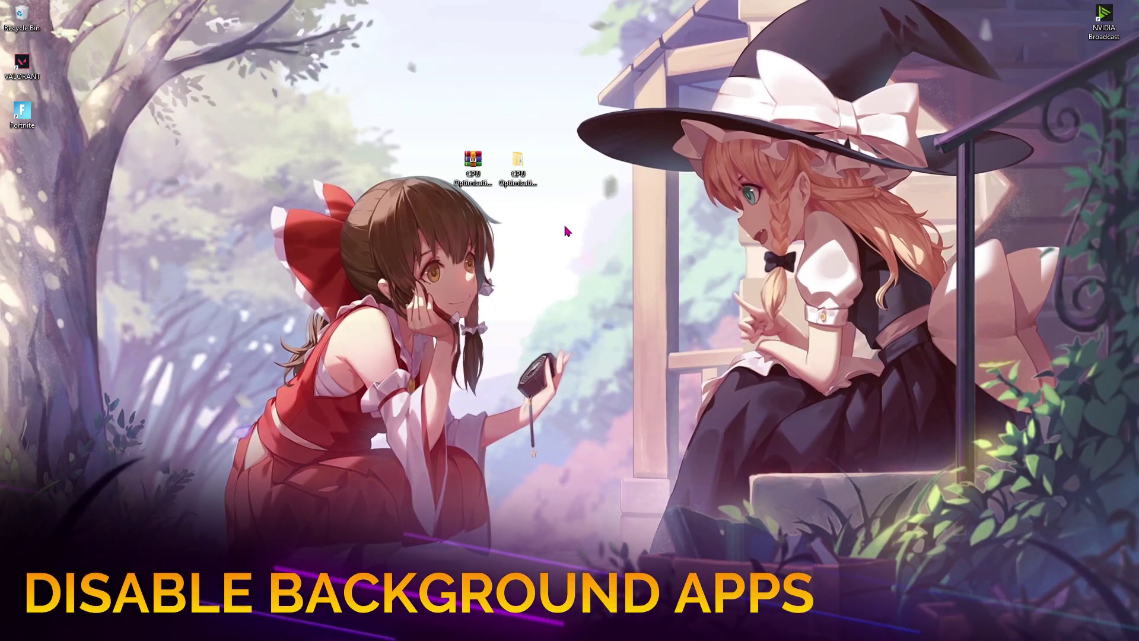
- Search Settings for 'Noti', open Notifications & actions settings, then close Settings
{"action": "key", "text": "super"}
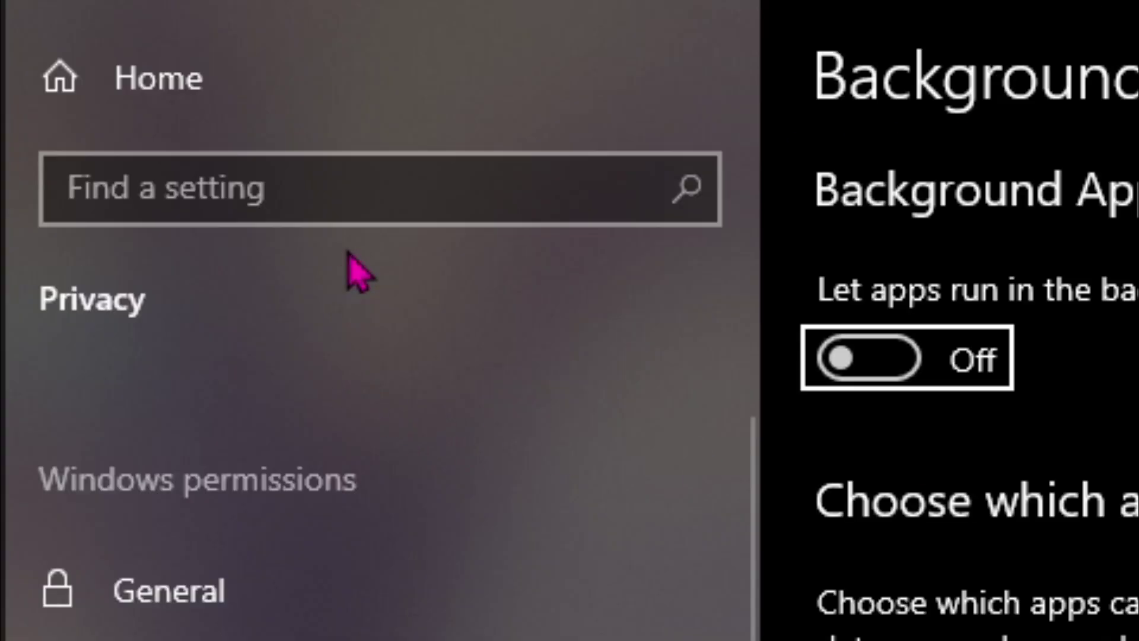
{"action": "left_click", "coordinate": [381, 187]}
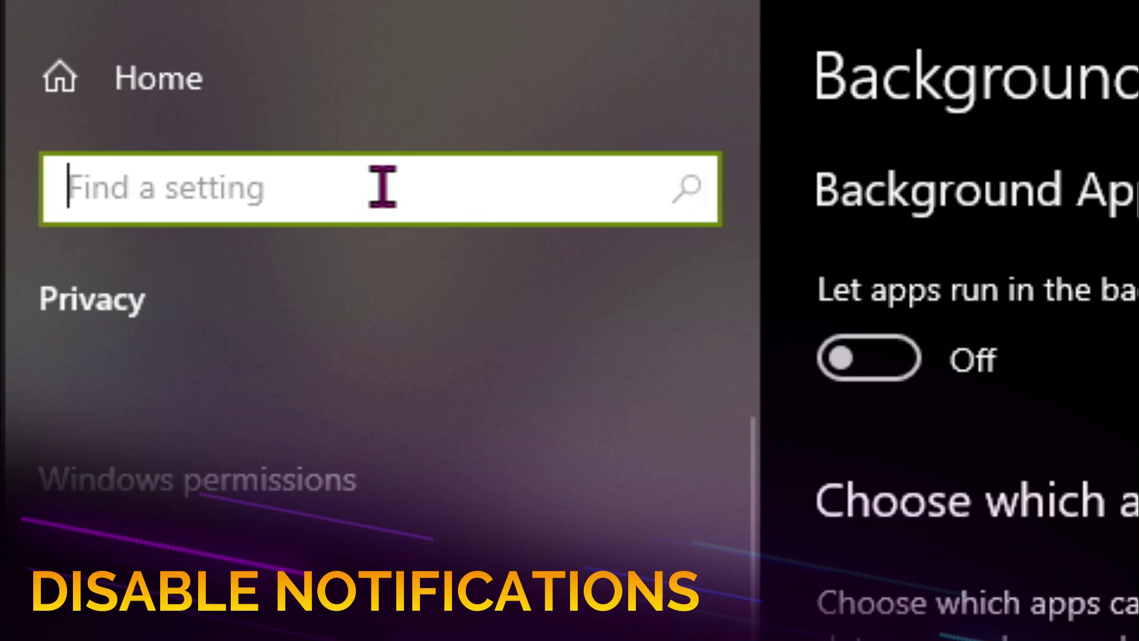
{"action": "type", "text": "Noti"}
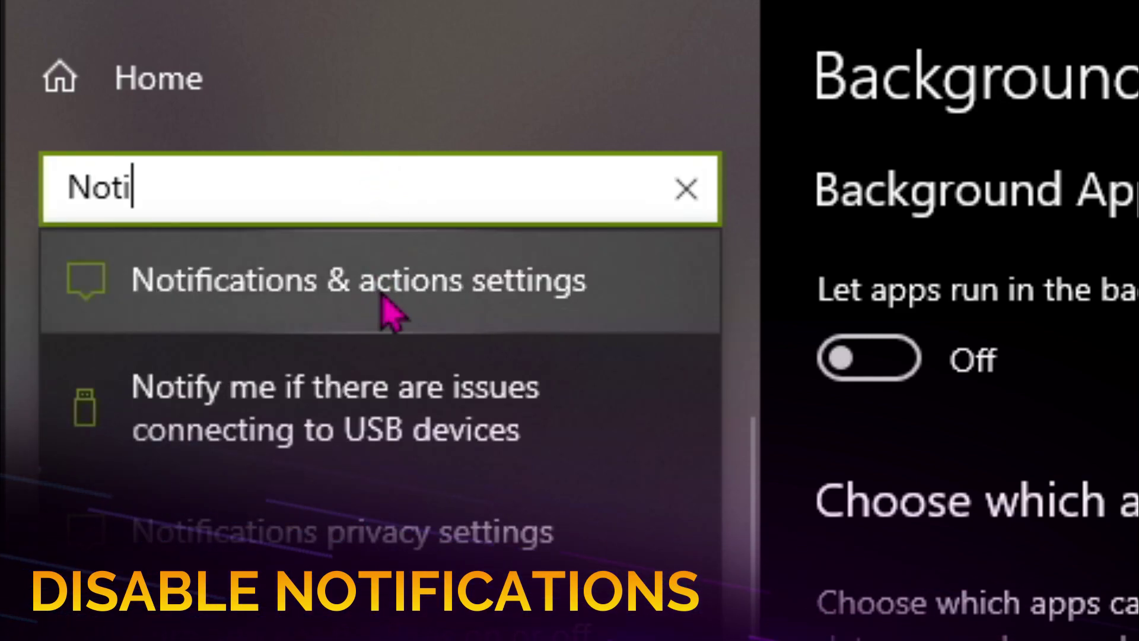
{"action": "left_click", "coordinate": [386, 299]}
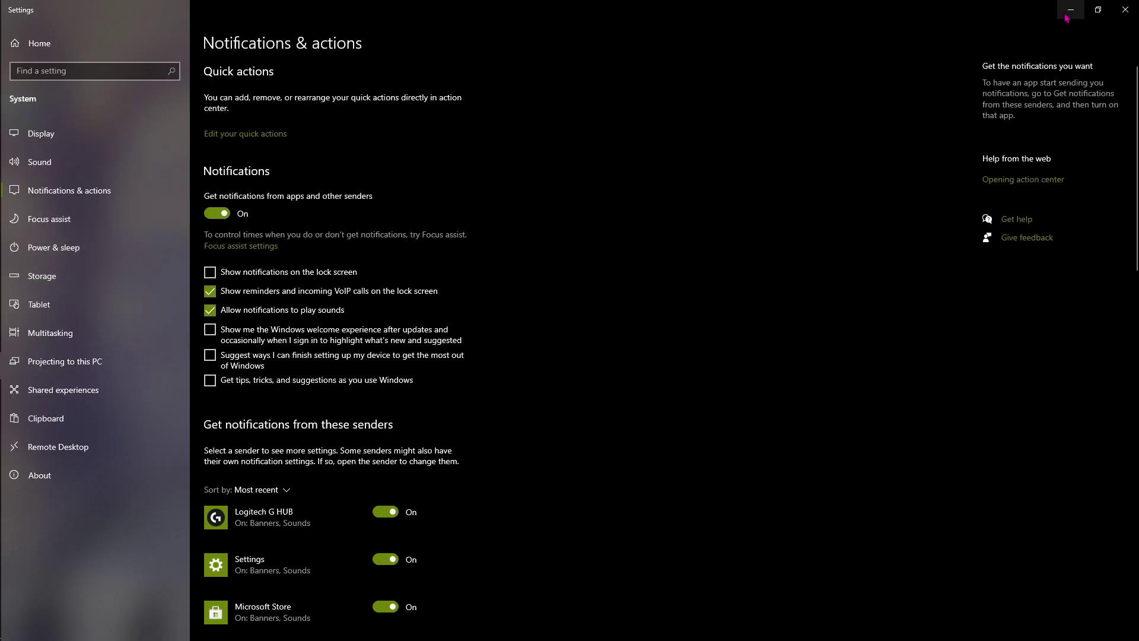
{"action": "left_click", "coordinate": [1066, 18]}
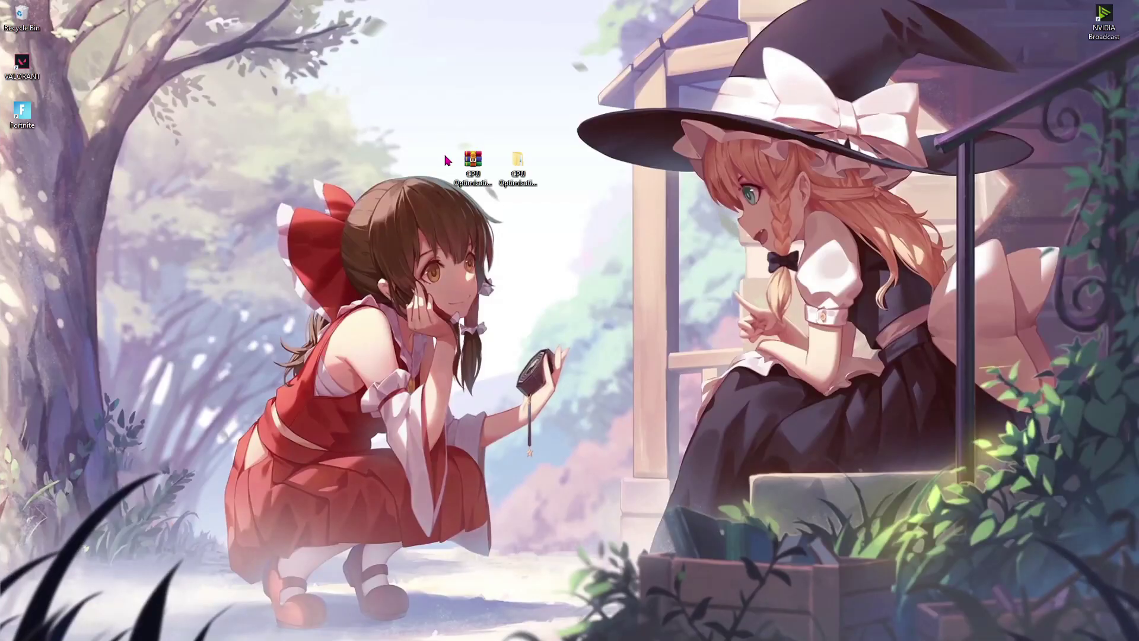
- Run services.msc and set Background Intelligent Transfer Service startup type to Disabled
{"action": "key", "text": "super+r"}
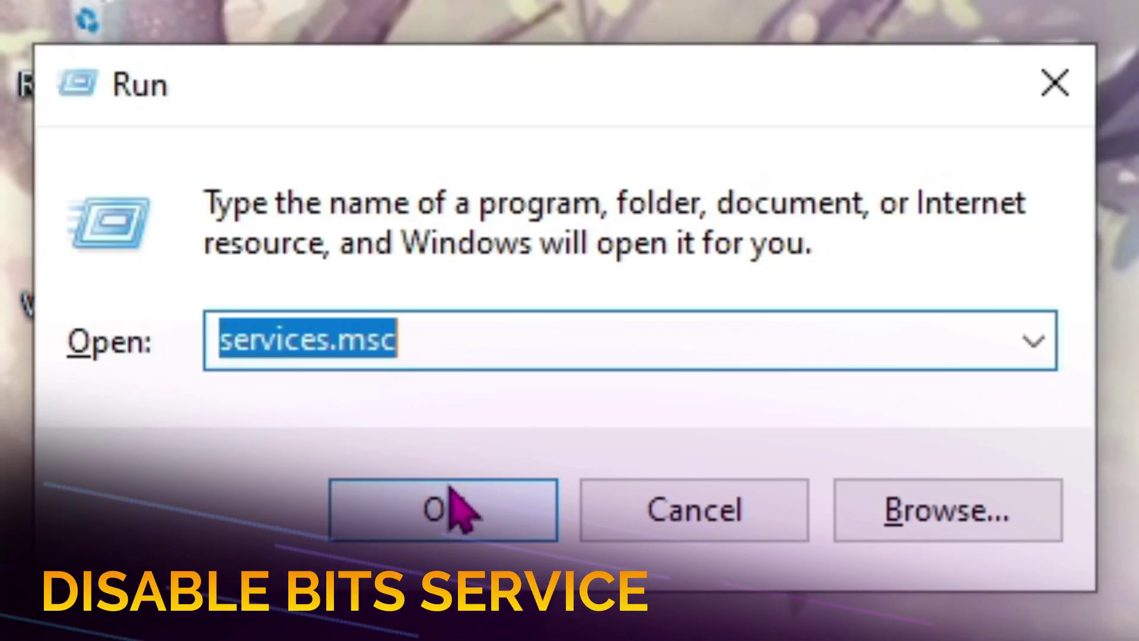
{"action": "left_click", "coordinate": [459, 507]}
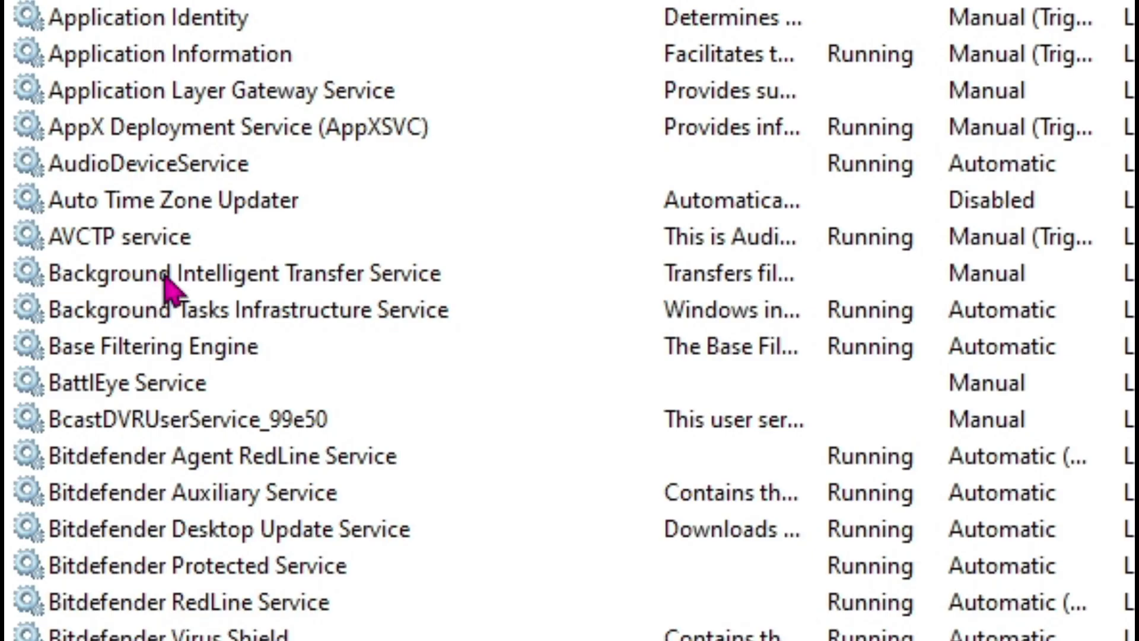
{"action": "left_click", "coordinate": [252, 241]}
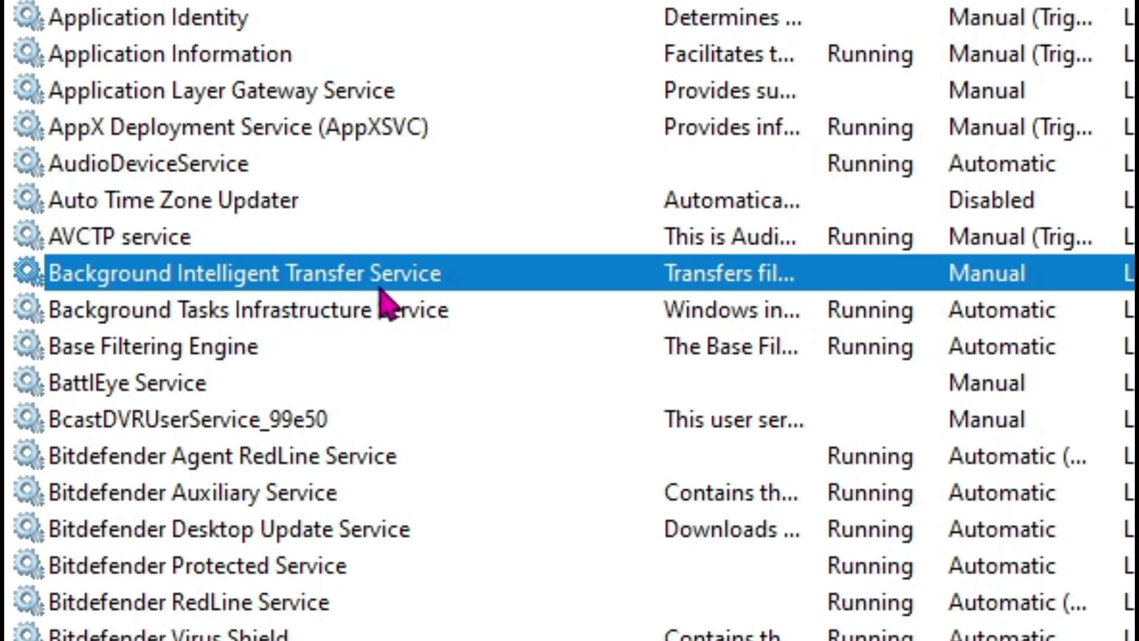
{"action": "right_click", "coordinate": [456, 279]}
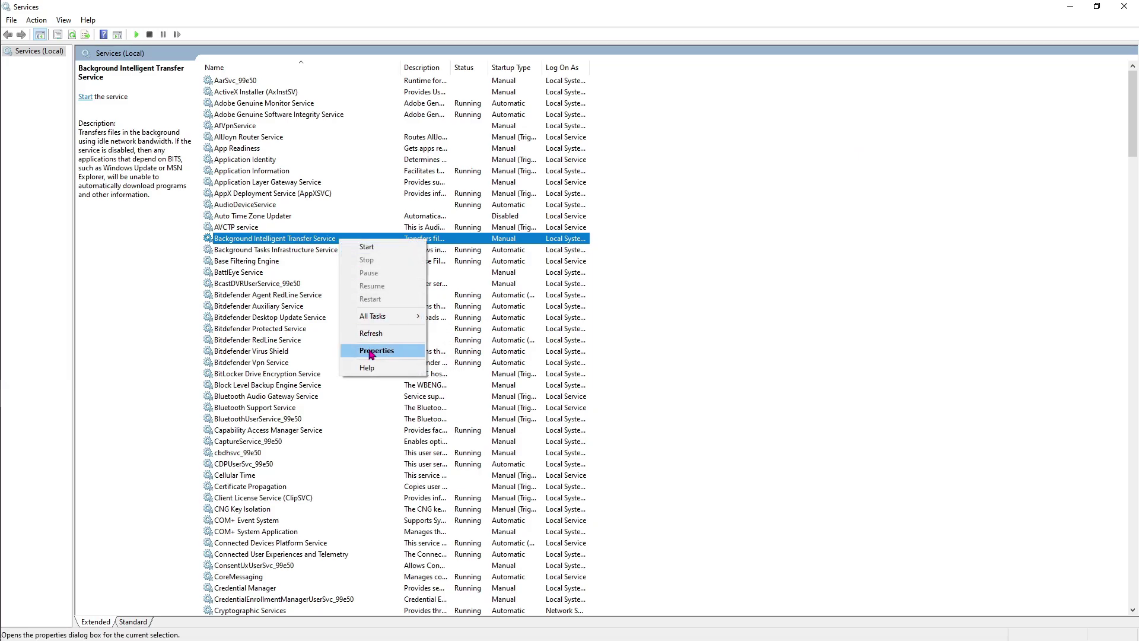
{"action": "left_click", "coordinate": [370, 351]}
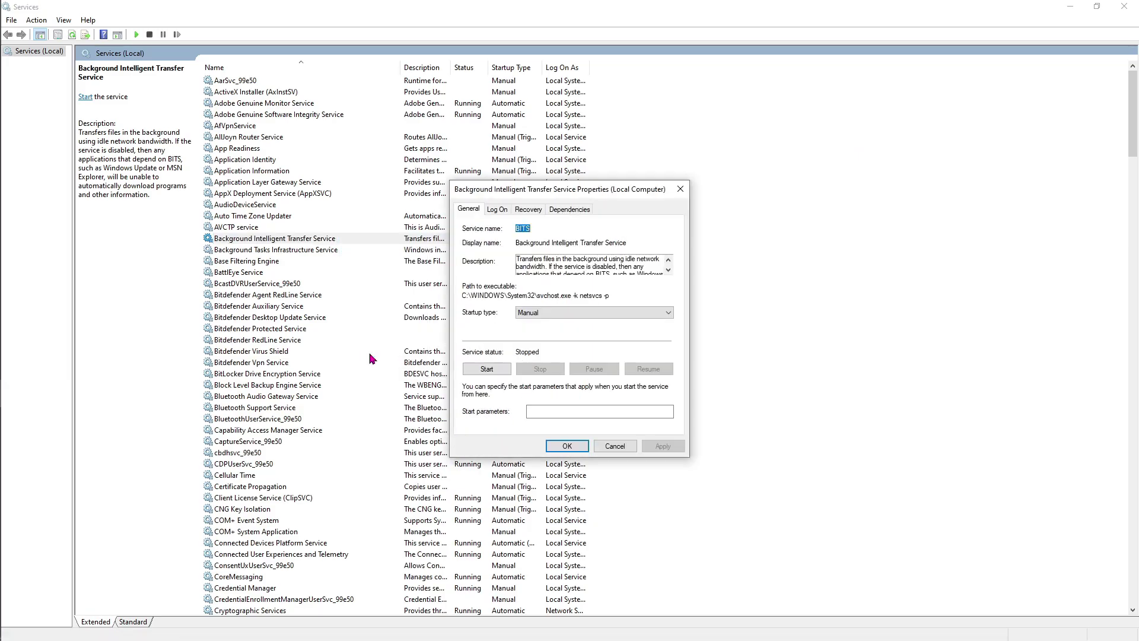
{"action": "left_click", "coordinate": [541, 315]}
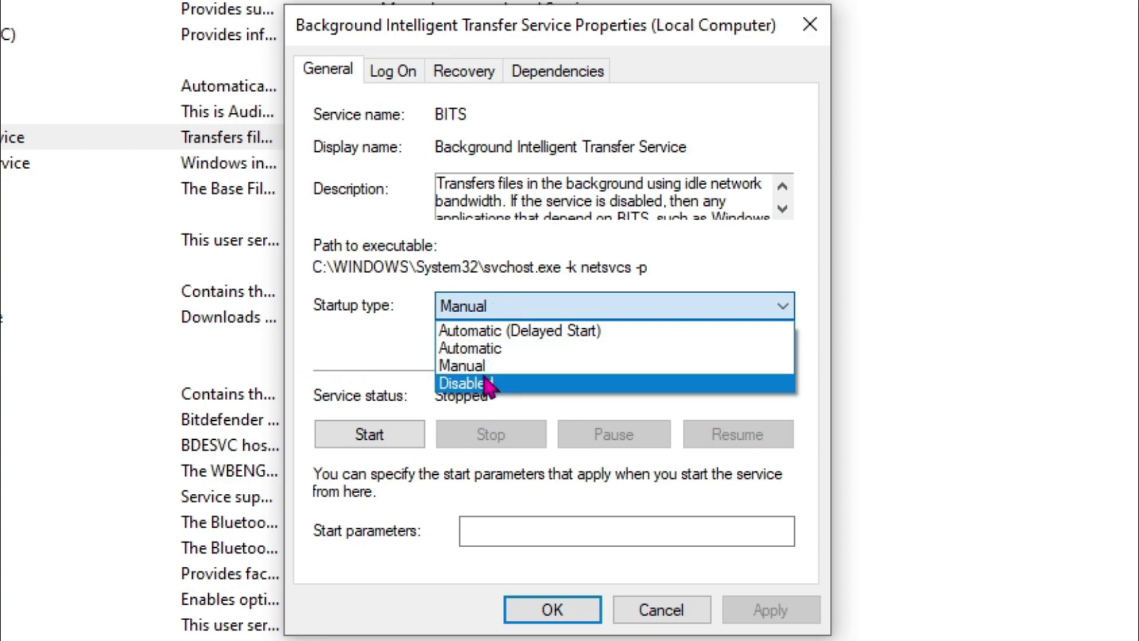
{"action": "left_click", "coordinate": [489, 384]}
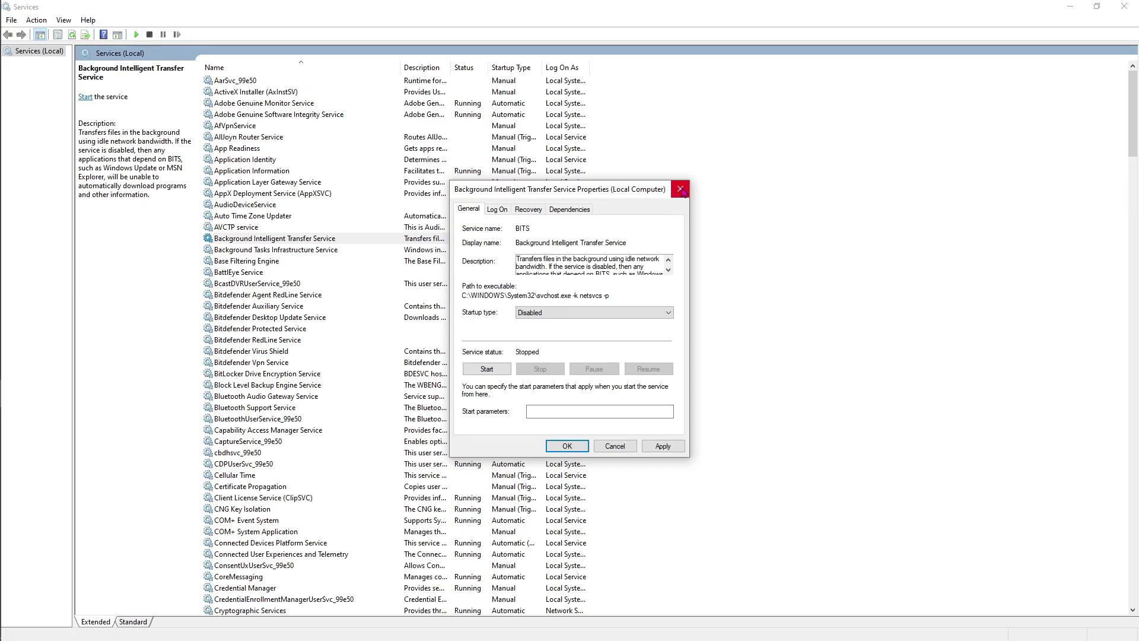
- Close the Services console, dismissing the error about open dialogs
{"action": "left_click", "coordinate": [1128, 7]}
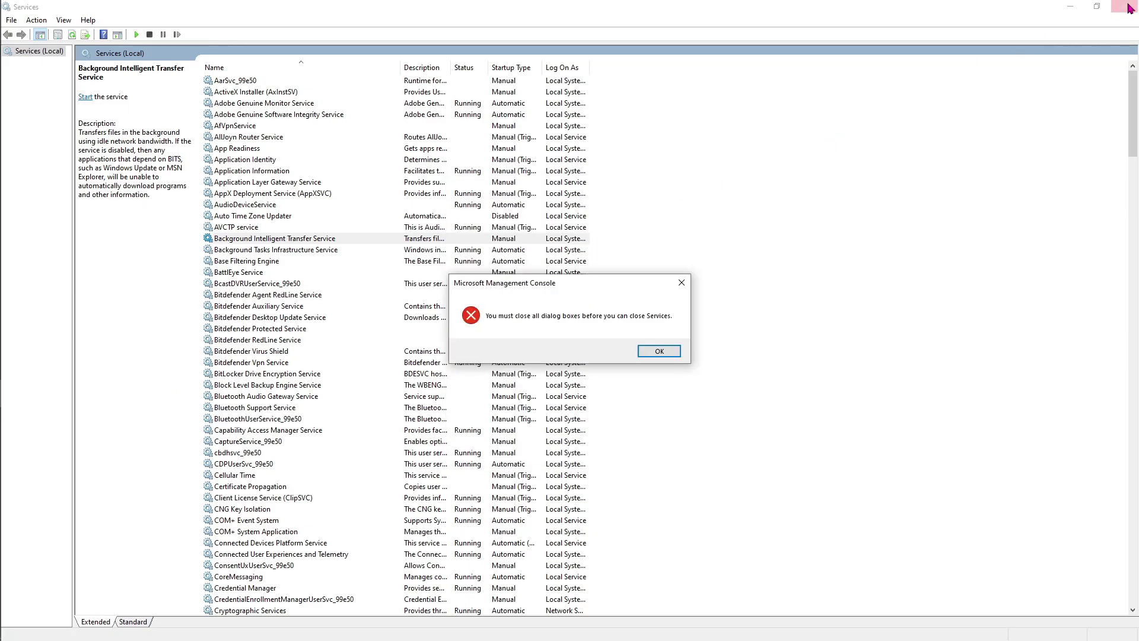
{"action": "left_click", "coordinate": [660, 348]}
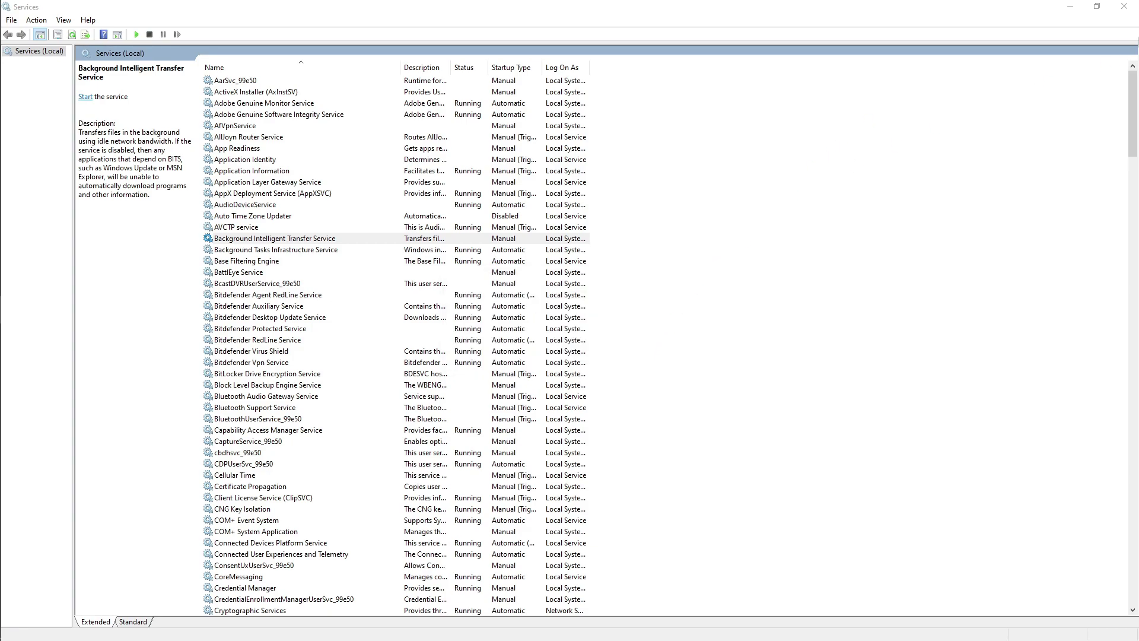
{"action": "left_click", "coordinate": [1123, 6]}
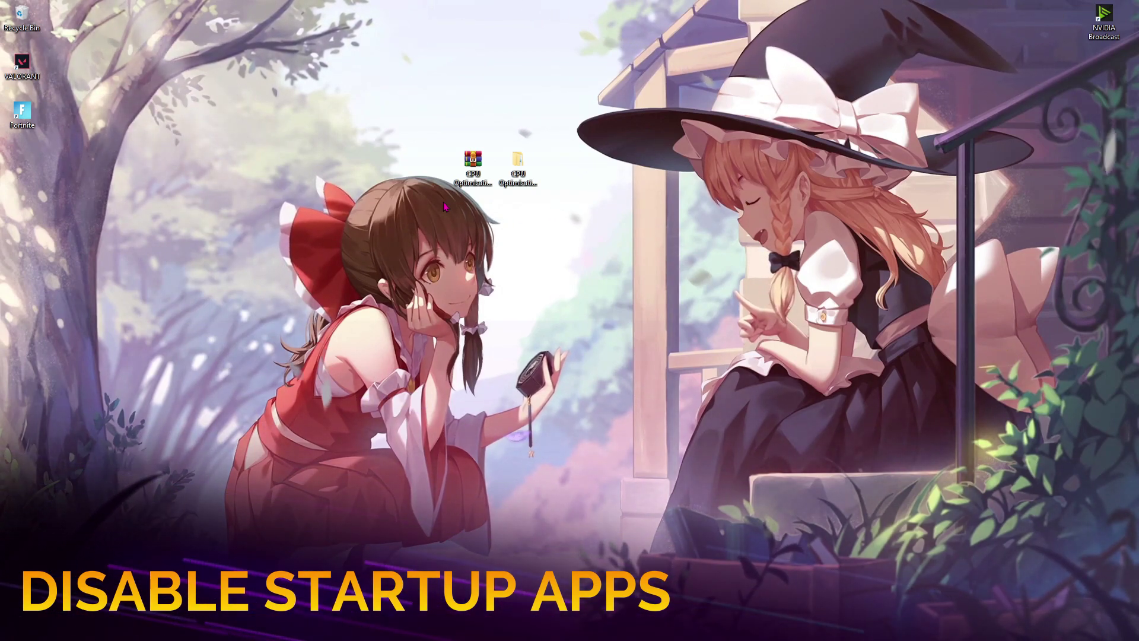
{"action": "key", "text": "ctrl+shift+Escape"}
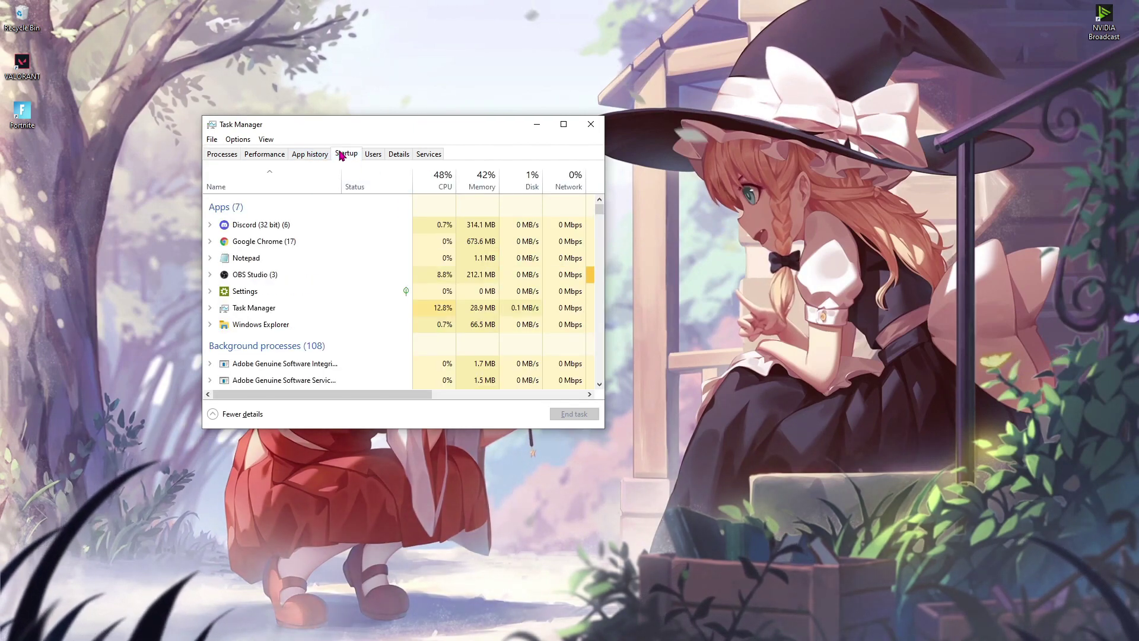
{"action": "left_click", "coordinate": [344, 153]}
{"action": "scroll", "coordinate": [423, 240], "scroll_direction": "down", "scroll_amount": 1}
{"action": "scroll", "coordinate": [600, 258], "scroll_direction": "down", "scroll_amount": 3}
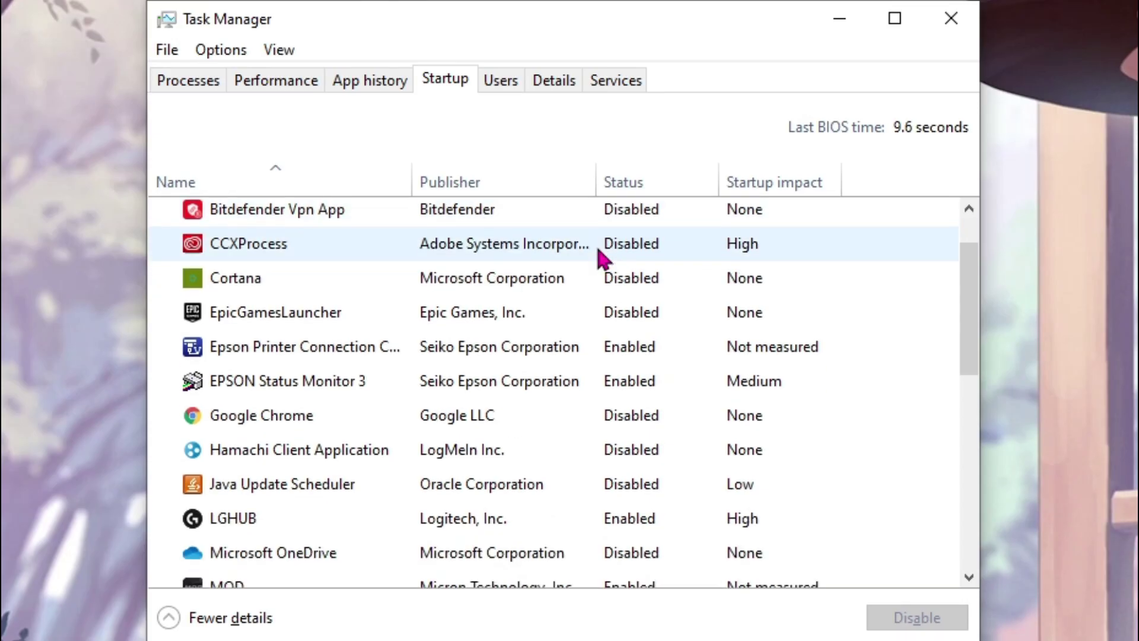
{"action": "scroll", "coordinate": [601, 258], "scroll_direction": "down", "scroll_amount": 2}
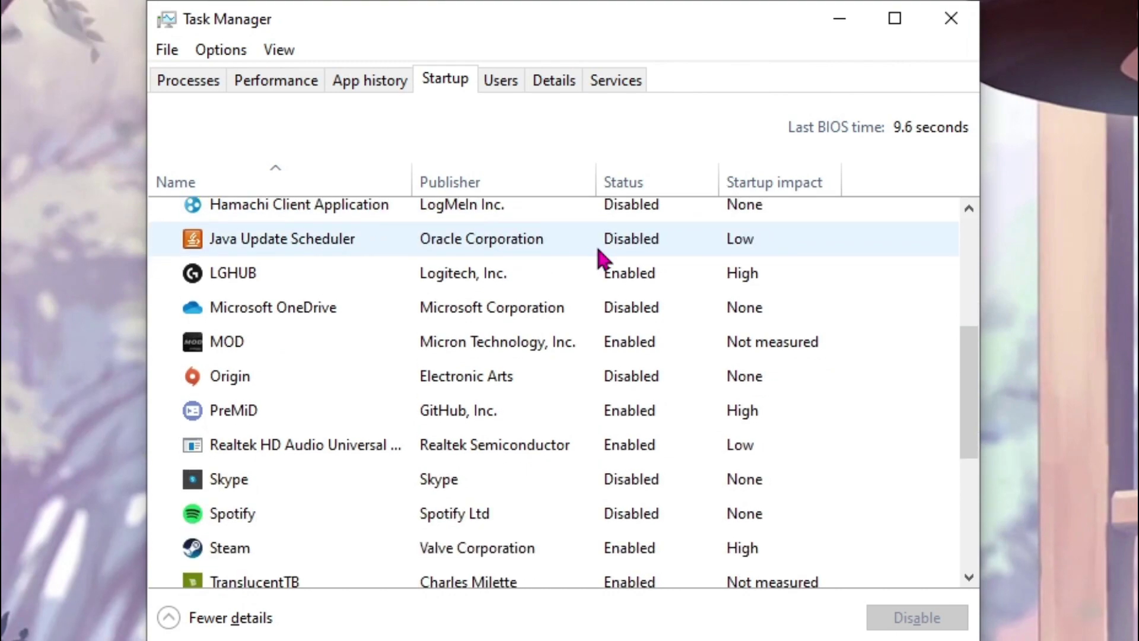
{"action": "scroll", "coordinate": [570, 344], "scroll_direction": "down", "scroll_amount": 1}
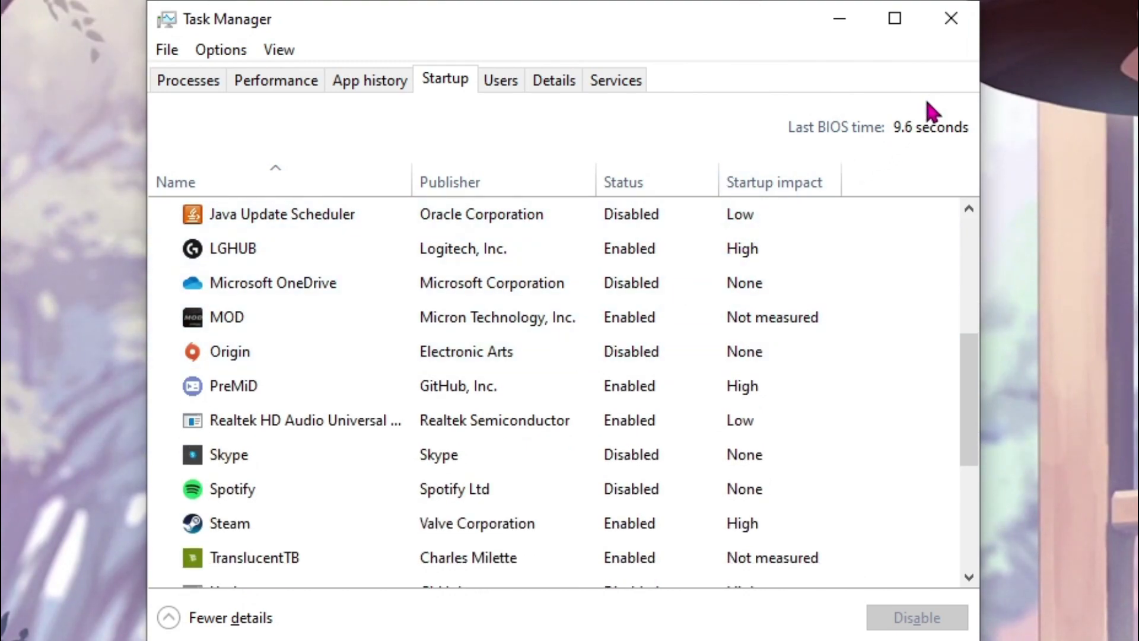
{"action": "left_click", "coordinate": [951, 18]}
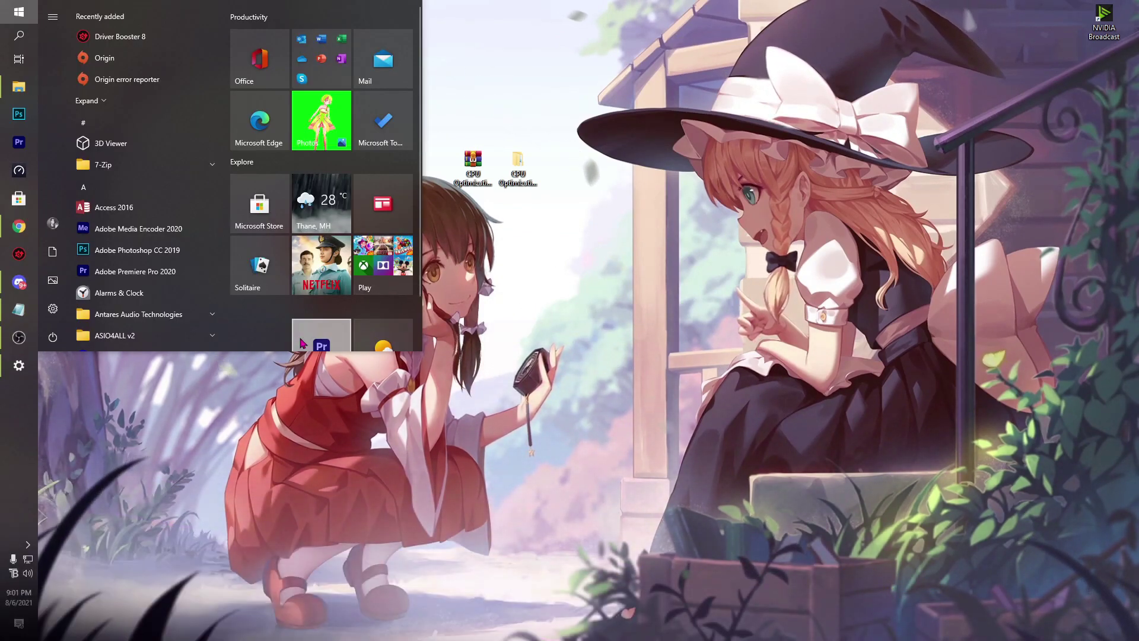
- Search Settings for 'Appeare' and enable smooth edges of screen fonts in the performance options
{"action": "left_click", "coordinate": [34, 370]}
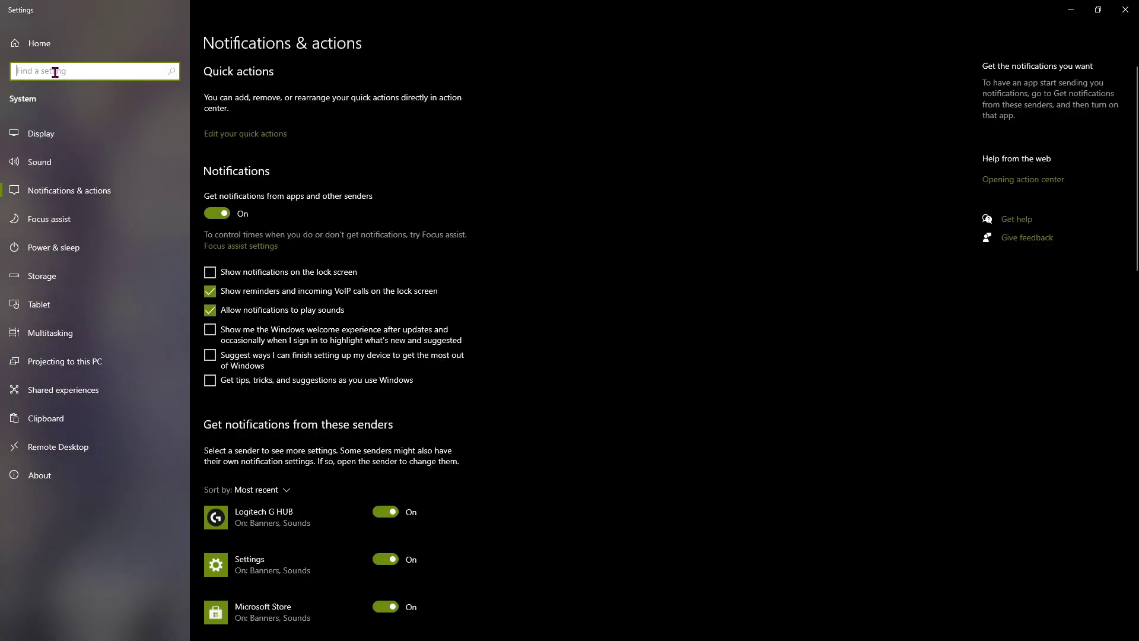
{"action": "type", "text": "Appeare"}
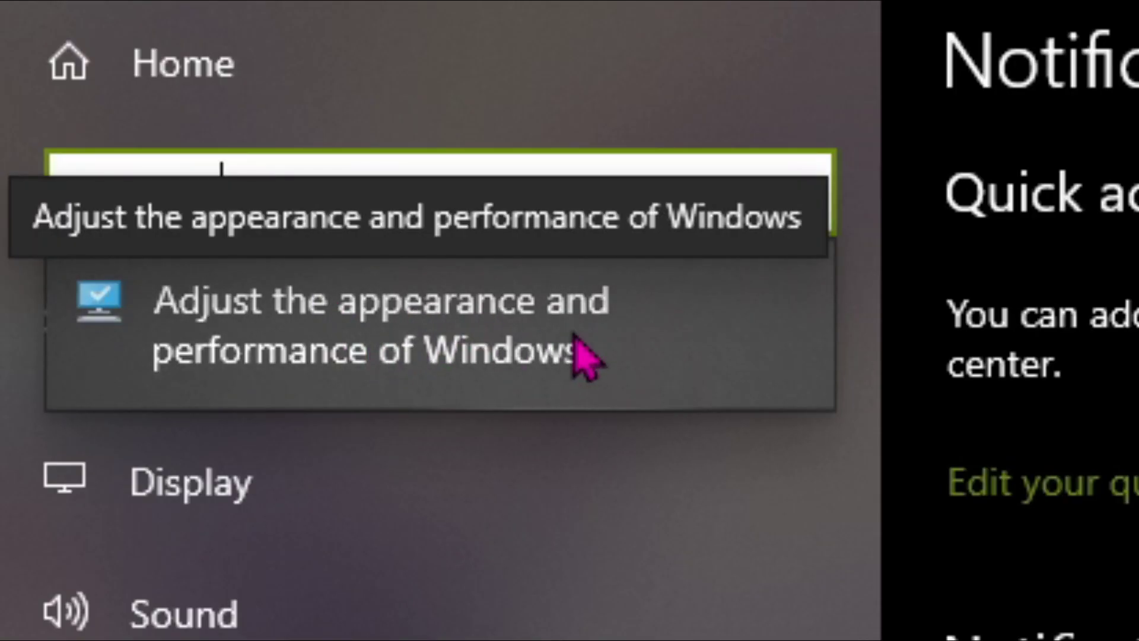
{"action": "left_click", "coordinate": [574, 339]}
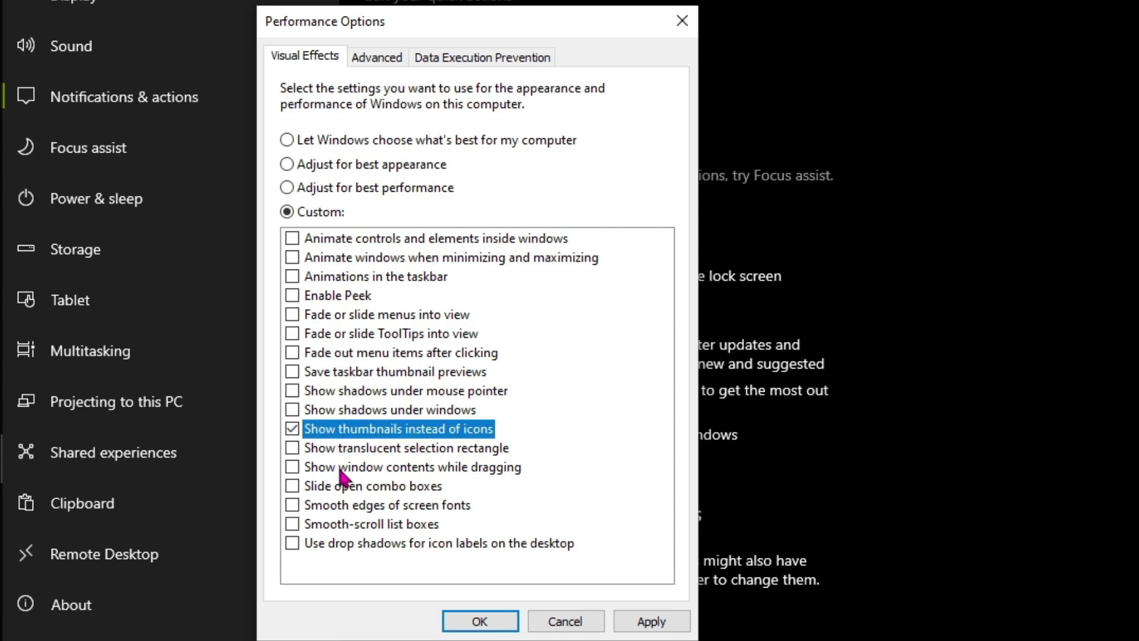
{"action": "left_click", "coordinate": [335, 505]}
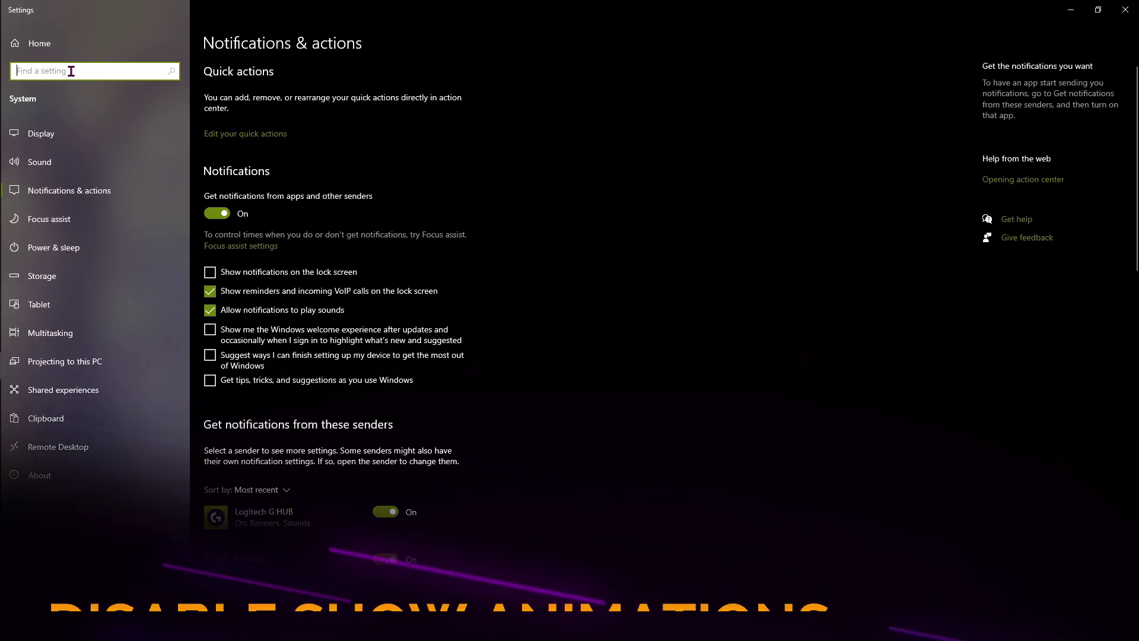
- Search Settings for Windows display options and turn Show animations in Windows off
{"action": "left_click", "coordinate": [71, 70]}
{"action": "type", "text": "Windoed A"}
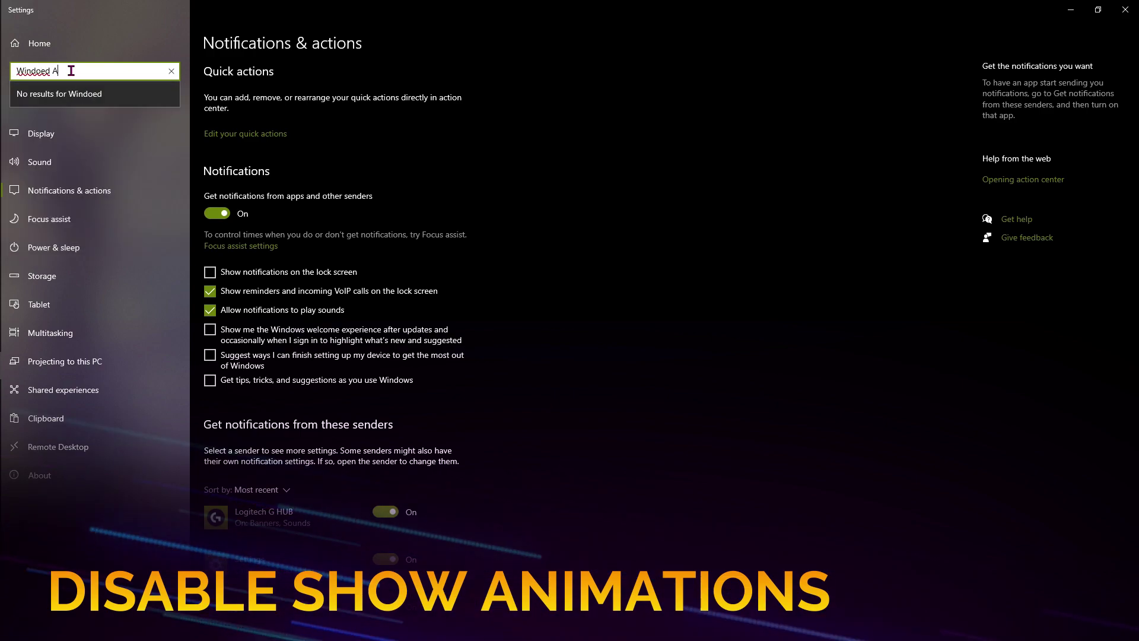
{"action": "key", "text": "BackSpace"}
{"action": "key", "text": "BackSpace"}
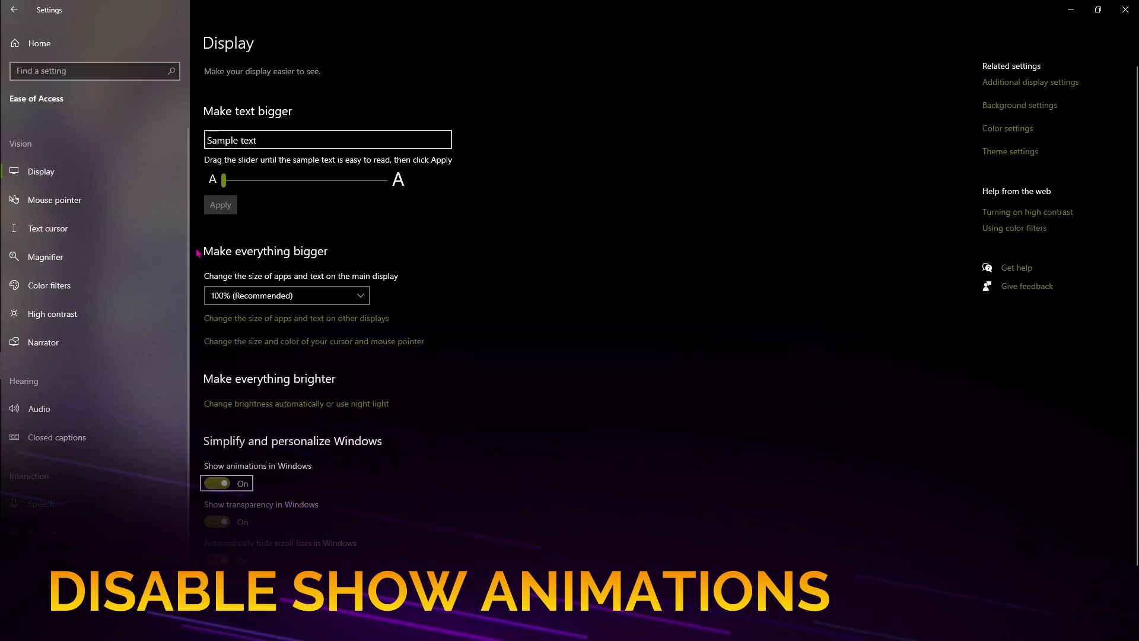
{"action": "scroll", "coordinate": [198, 252], "scroll_direction": "down", "scroll_amount": 3}
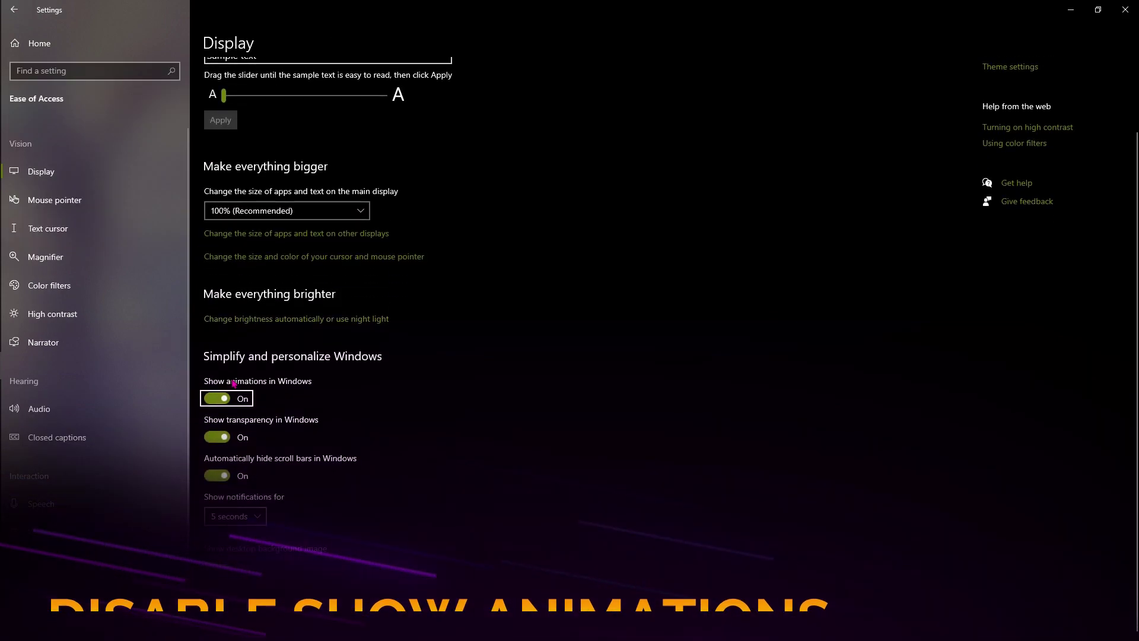
{"action": "left_click", "coordinate": [225, 398]}
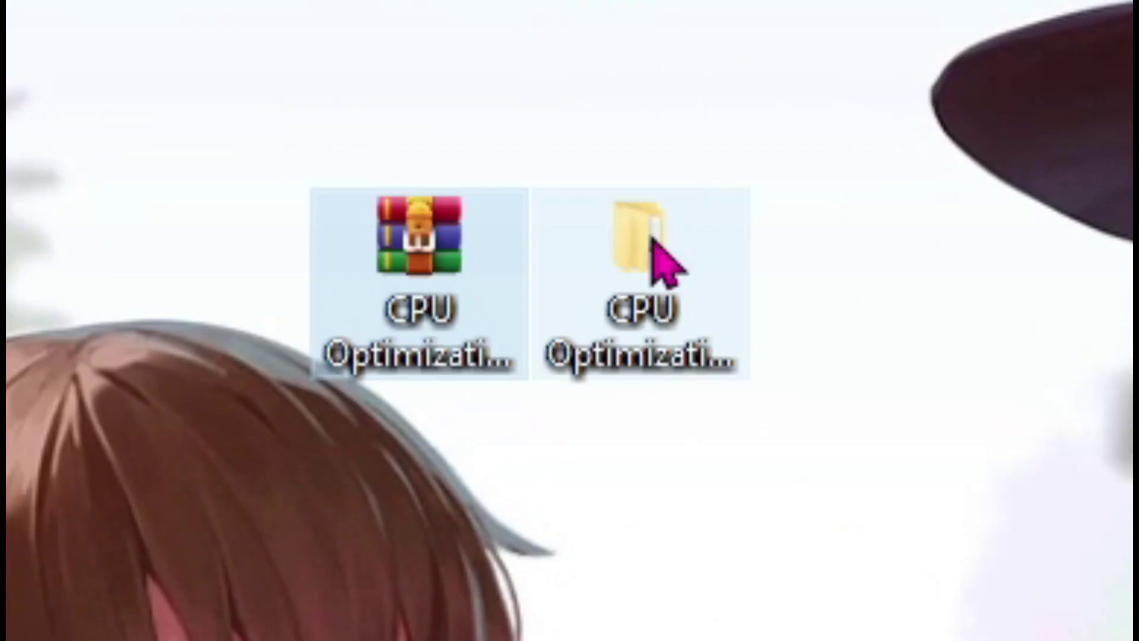
- Open Commands.txt from the pack's Commands folder and select its first bcdedit command line
{"action": "left_click", "coordinate": [512, 163]}
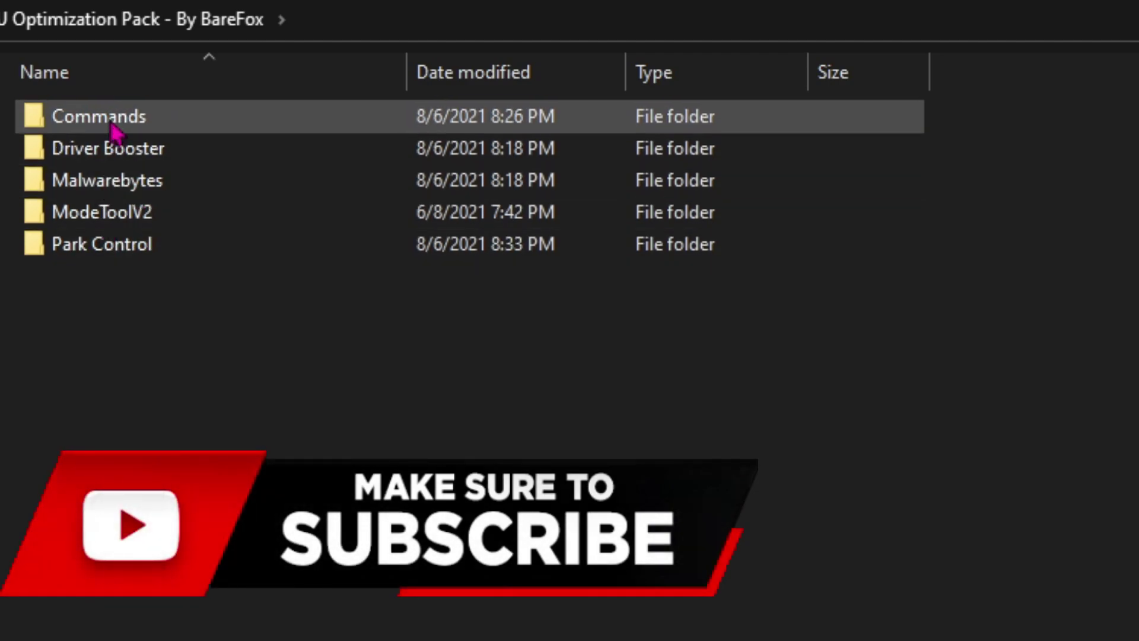
{"action": "double_click", "coordinate": [111, 121]}
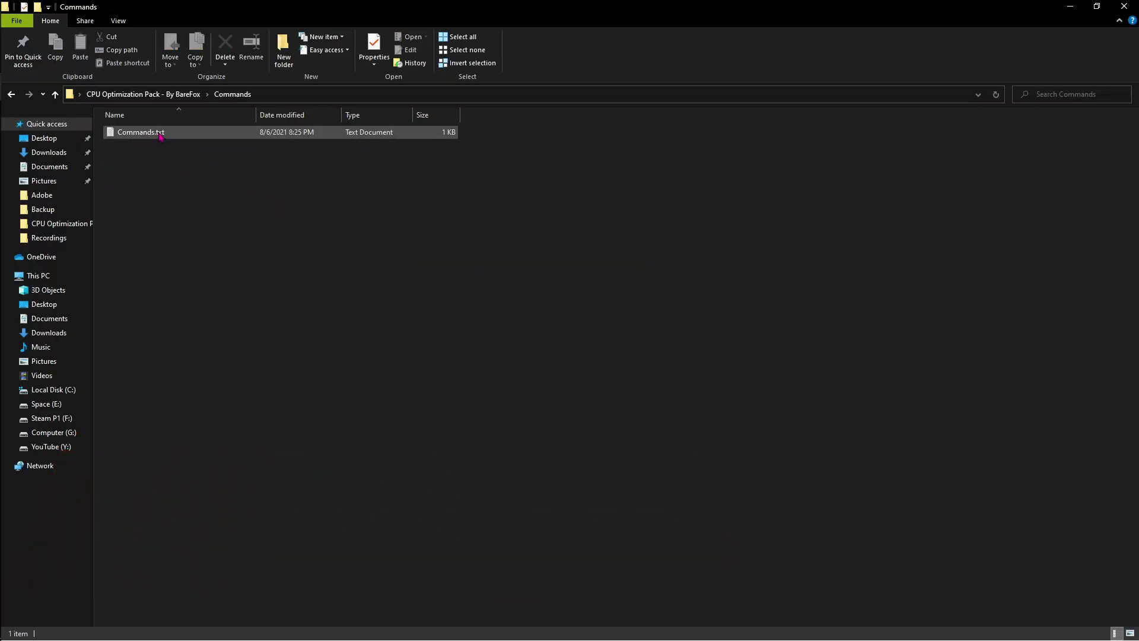
{"action": "double_click", "coordinate": [159, 134]}
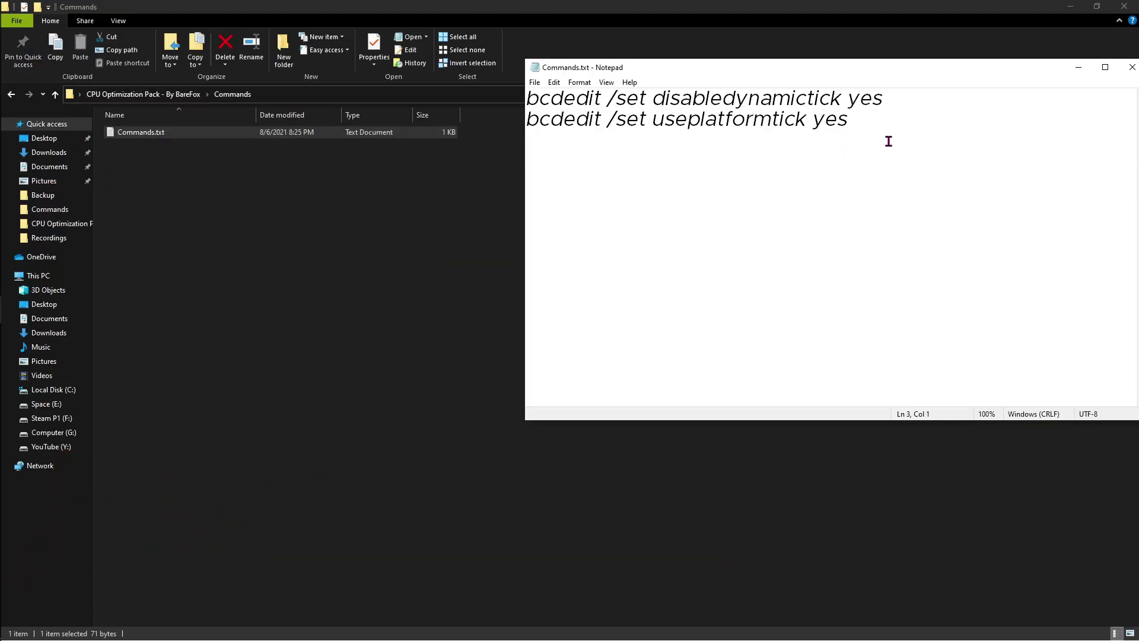
{"action": "key", "text": "ctrl+a"}
{"action": "left_click", "coordinate": [904, 102]}
{"action": "left_click_drag", "start_coordinate": [930, 99], "coordinate": [526, 99]}
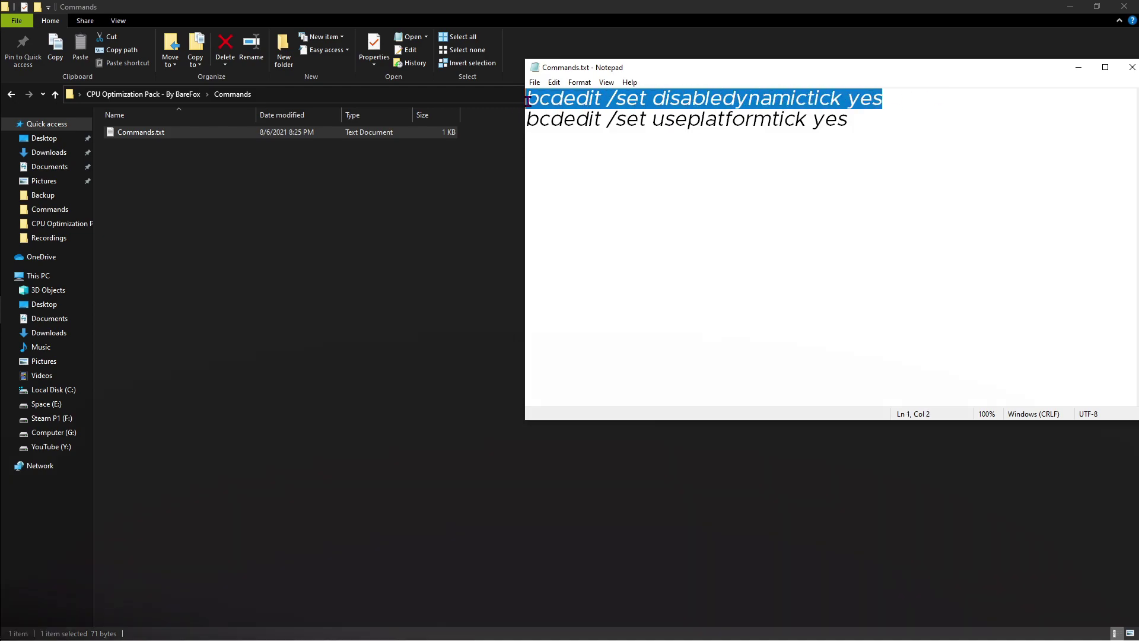
- Launch Command Prompt as administrator from a 'c' Start search
{"action": "key", "text": "super"}
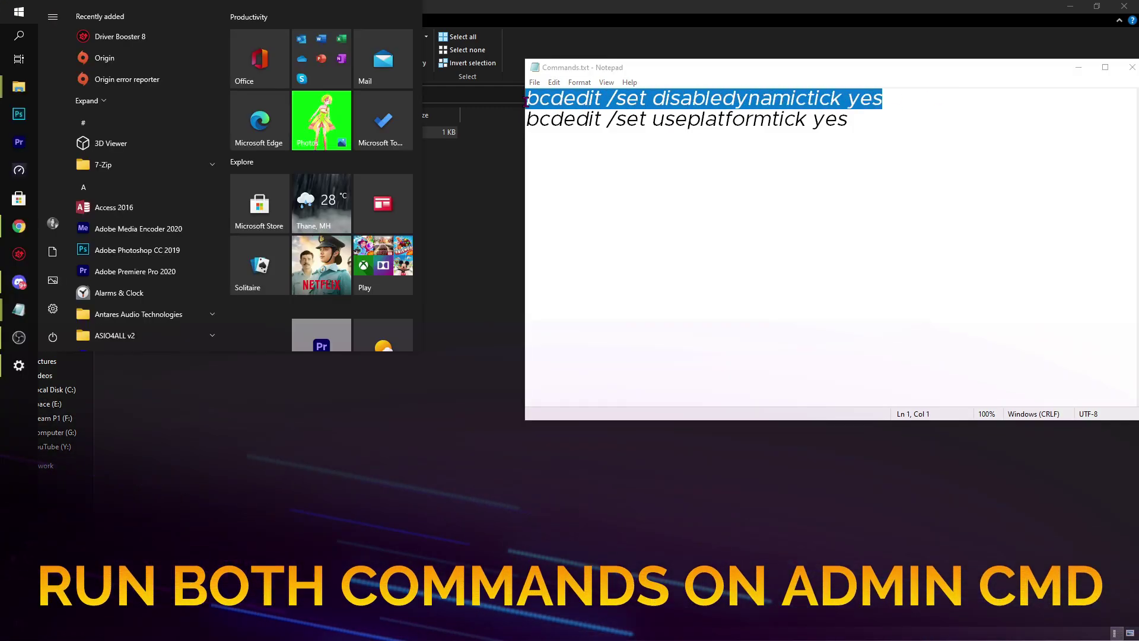
{"action": "type", "text": "cmd"}
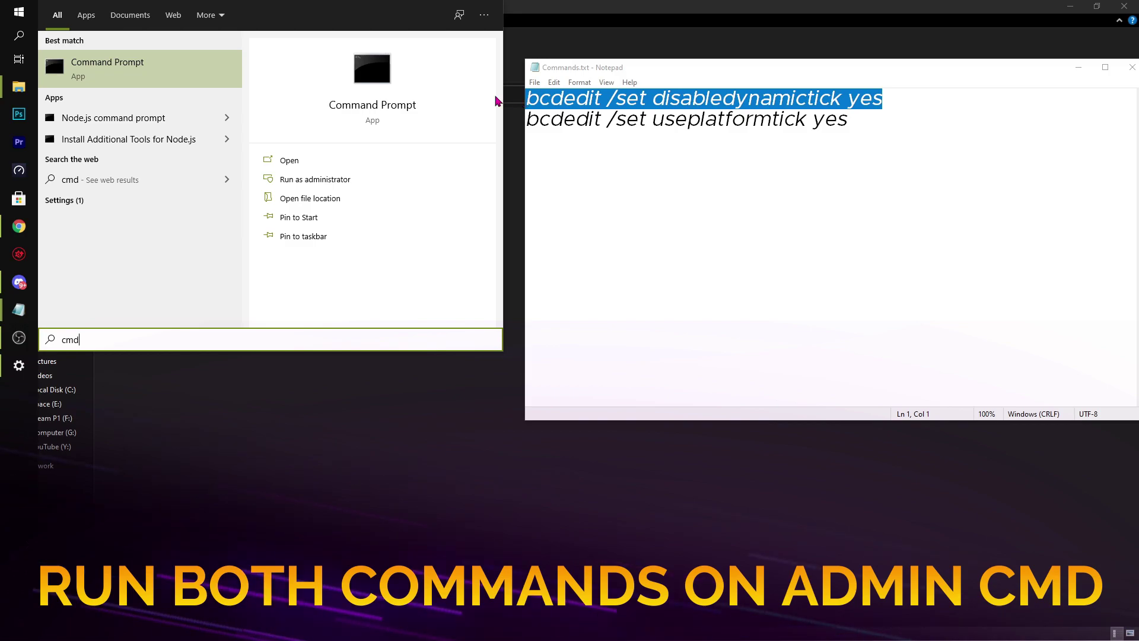
{"action": "key", "text": "ctrl+shift+Return"}
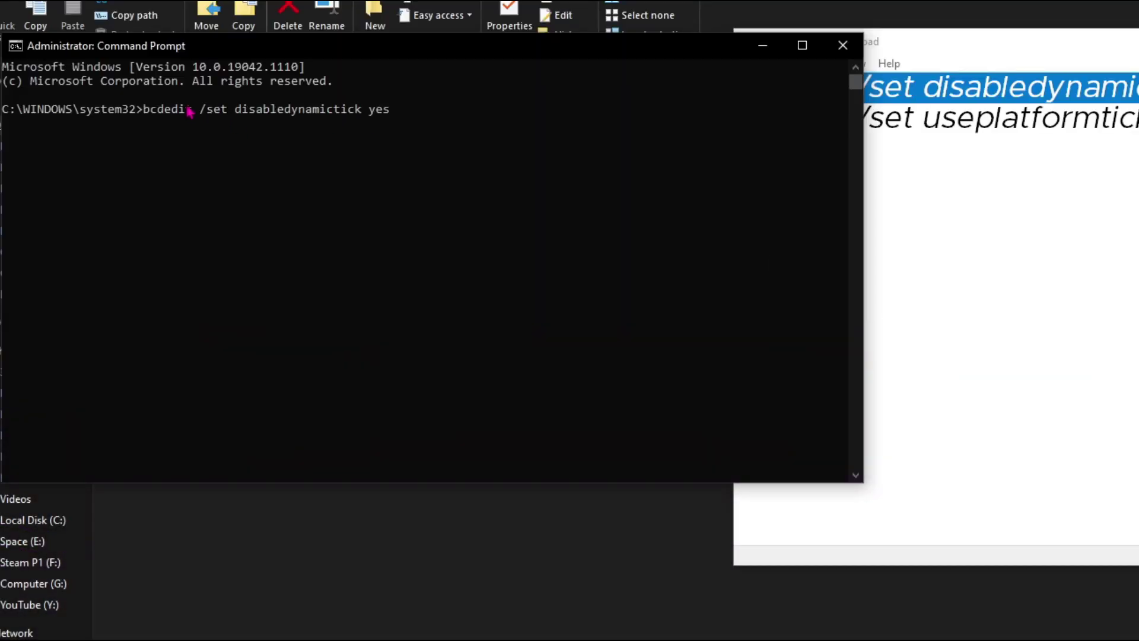
- Take the second bcdedit command from Notepad into the console, then close Command Prompt
{"action": "left_click", "coordinate": [925, 176]}
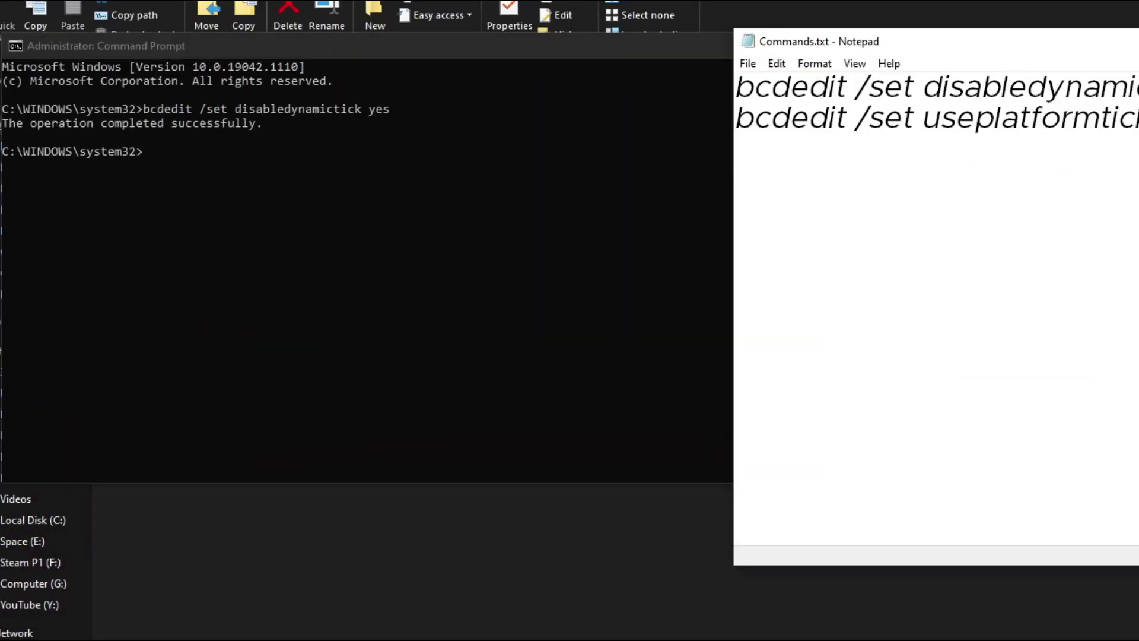
{"action": "left_click", "coordinate": [751, 129], "text": "shift"}
{"action": "left_click", "coordinate": [232, 177]}
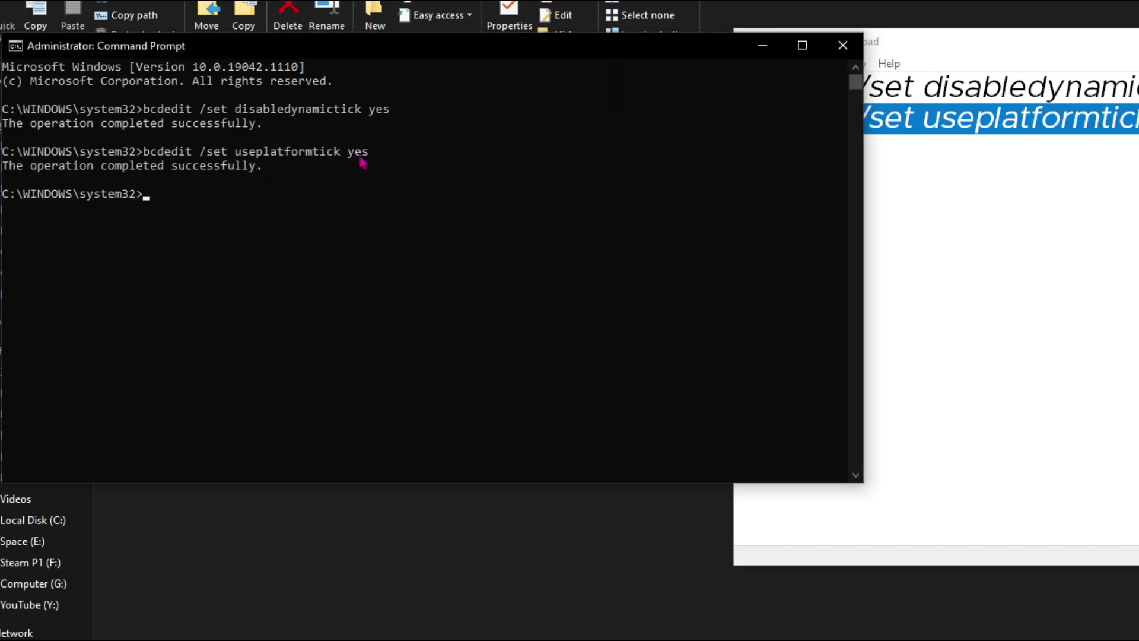
{"action": "left_click", "coordinate": [825, 54]}
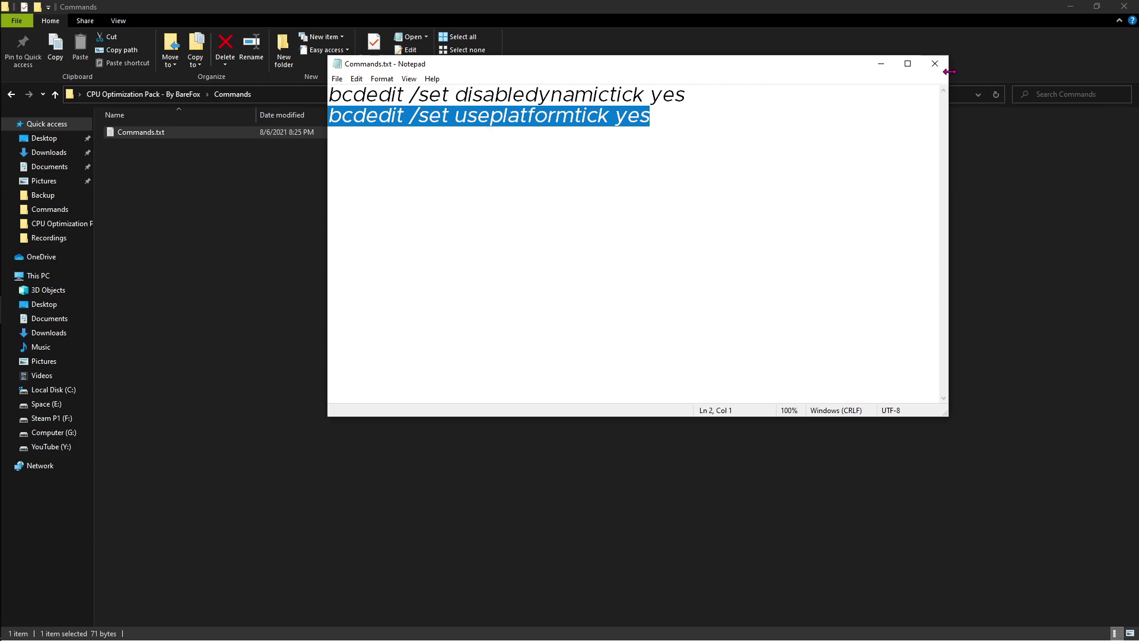
- Close Notepad, return to the optimization pack folder, and launch Driver Booster 8 via 'dri'
{"action": "left_click", "coordinate": [935, 63]}
{"action": "key", "text": "alt+Up"}
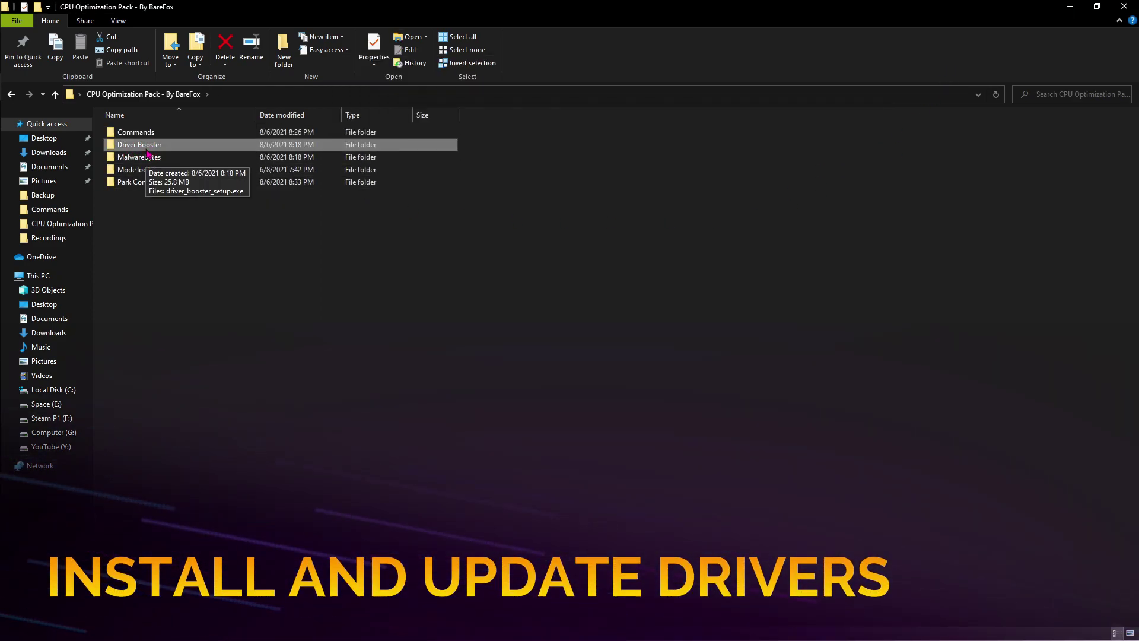
{"action": "key", "text": "super"}
{"action": "type", "text": "dri"}
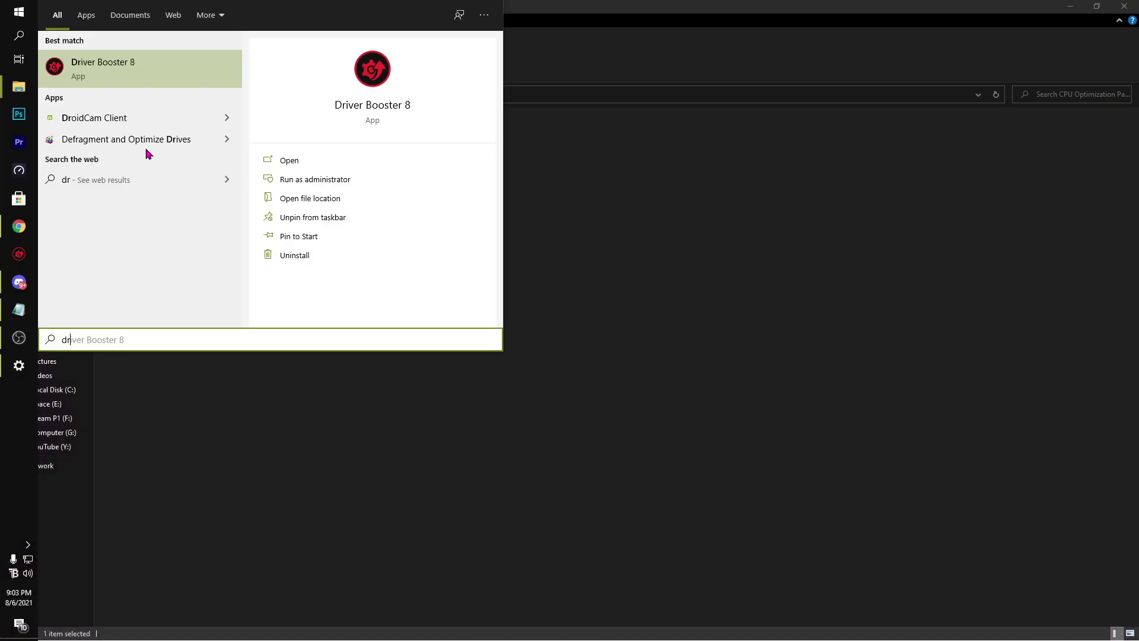
{"action": "key", "text": "Return"}
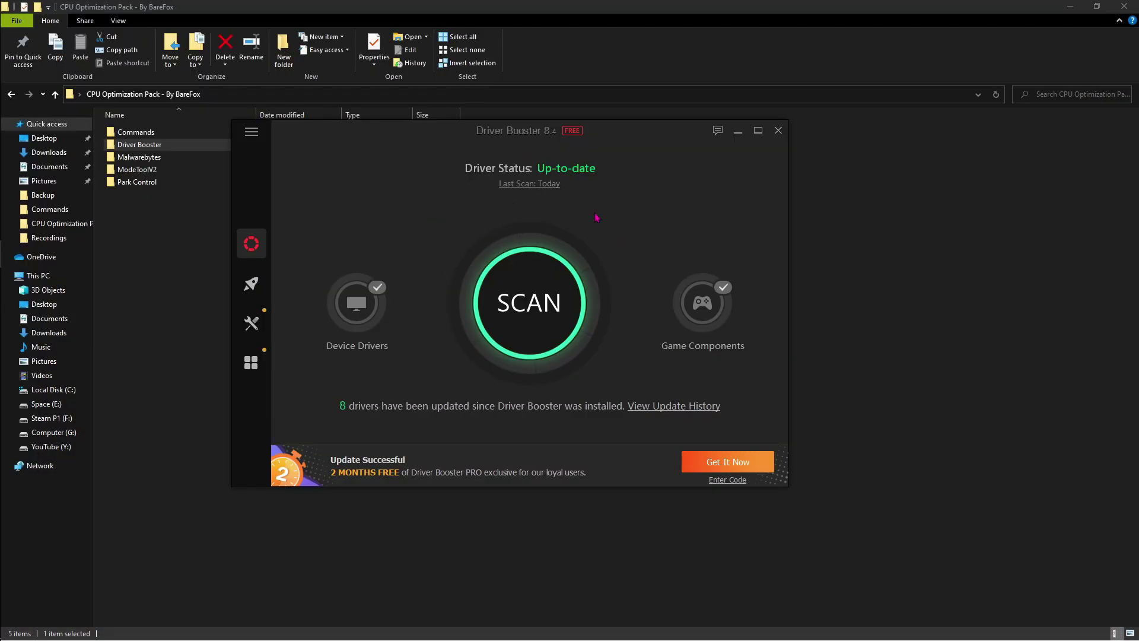
- Scan drivers, confirming all 92 are up to date, then close Driver Booster
{"action": "left_click", "coordinate": [548, 290]}
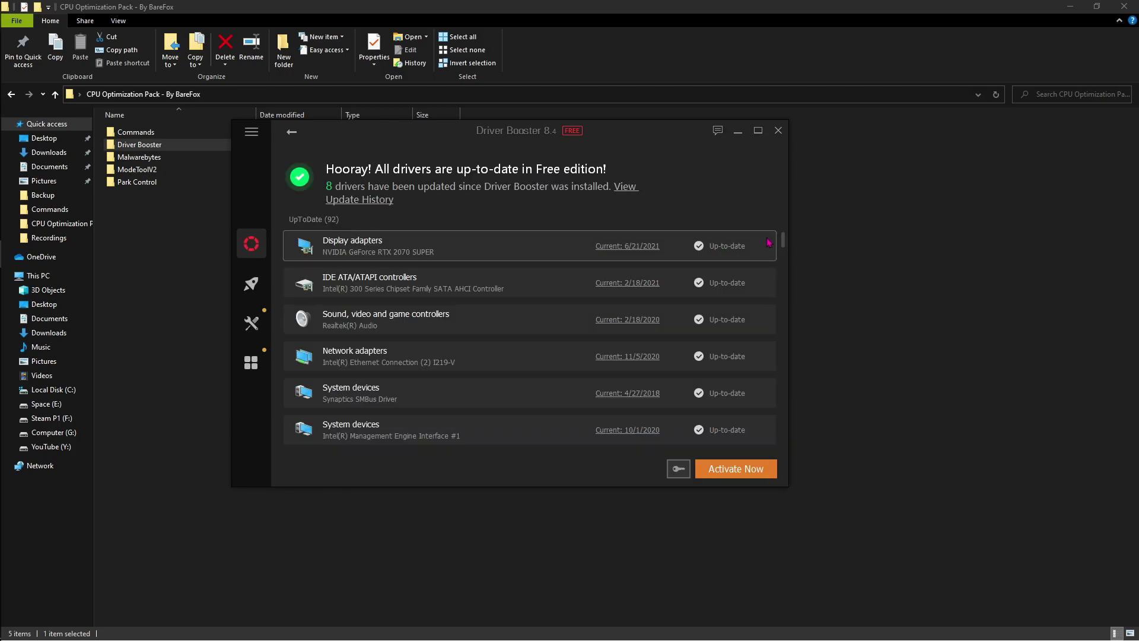
{"action": "mouse_move", "coordinate": [782, 240]}
{"action": "left_mouse_down"}
{"action": "mouse_move", "coordinate": [783, 445]}
{"action": "mouse_move", "coordinate": [783, 234]}
{"action": "left_mouse_up"}
{"action": "left_click", "coordinate": [778, 130]}
{"action": "left_click", "coordinate": [153, 159]}
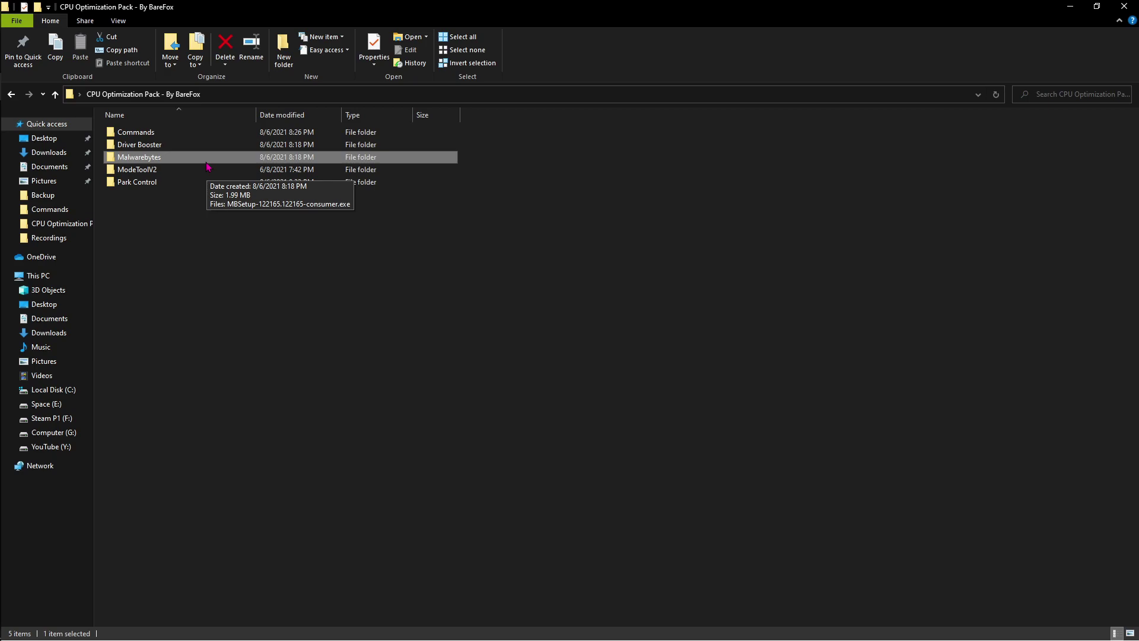
{"action": "left_click", "coordinate": [153, 169]}
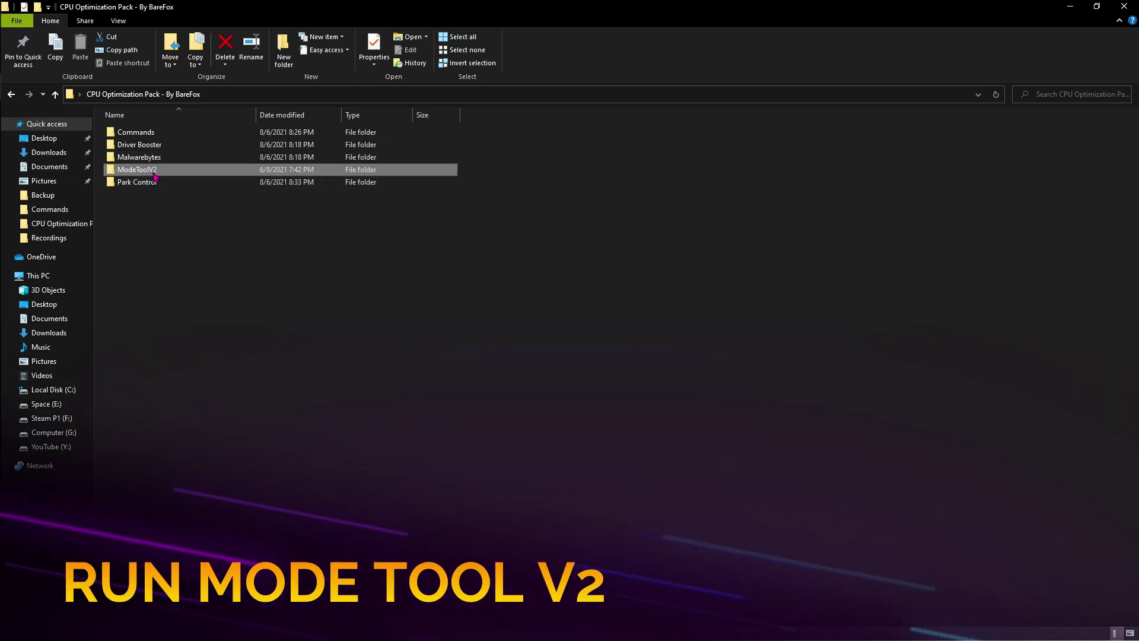
{"action": "double_click", "coordinate": [153, 169]}
{"action": "left_click", "coordinate": [240, 132]}
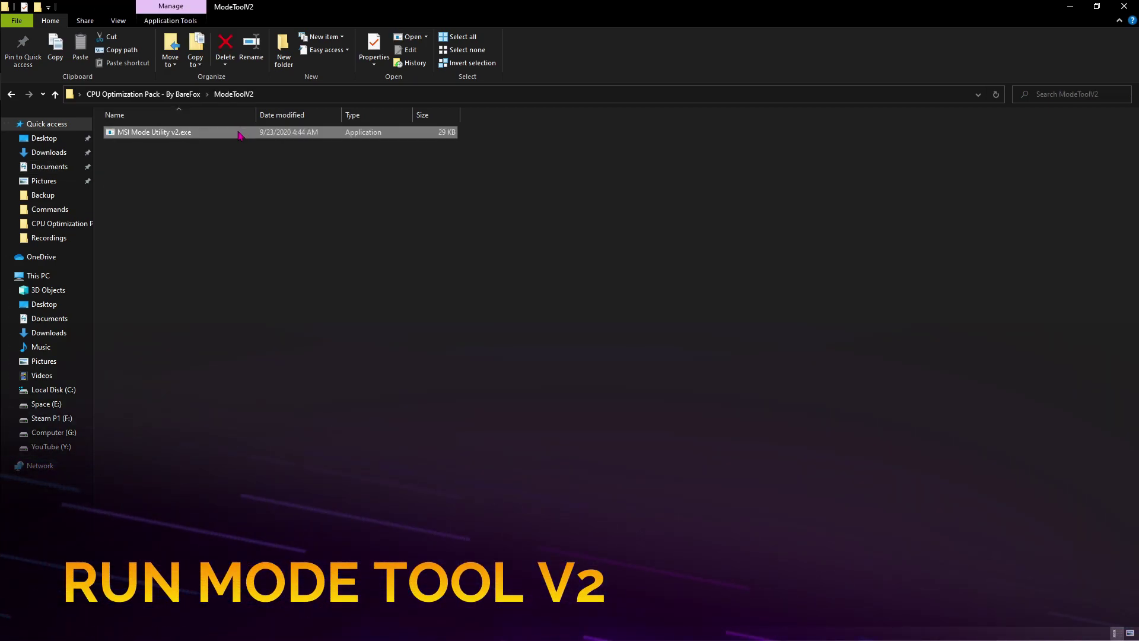
{"action": "right_click", "coordinate": [240, 135]}
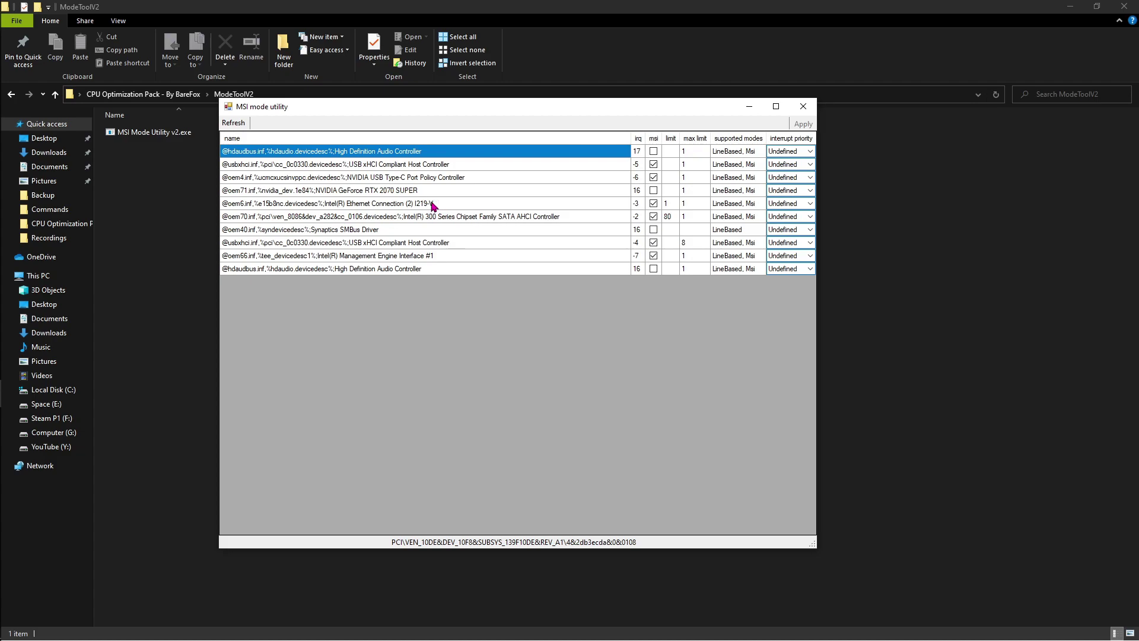
{"action": "left_click", "coordinate": [379, 217]}
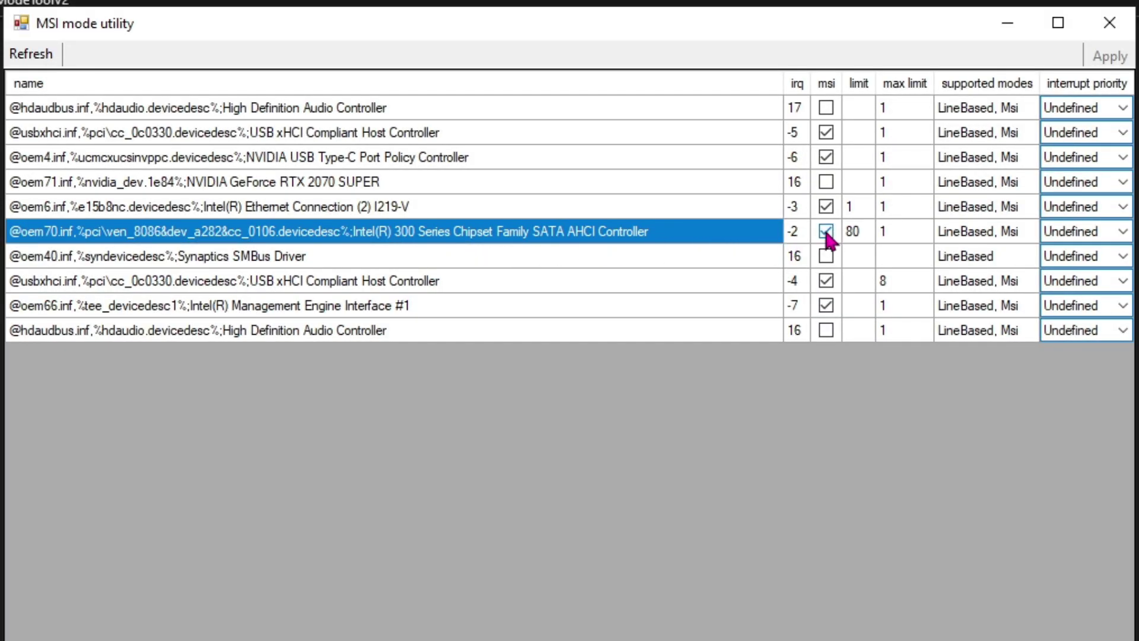
{"action": "left_click", "coordinate": [1094, 232]}
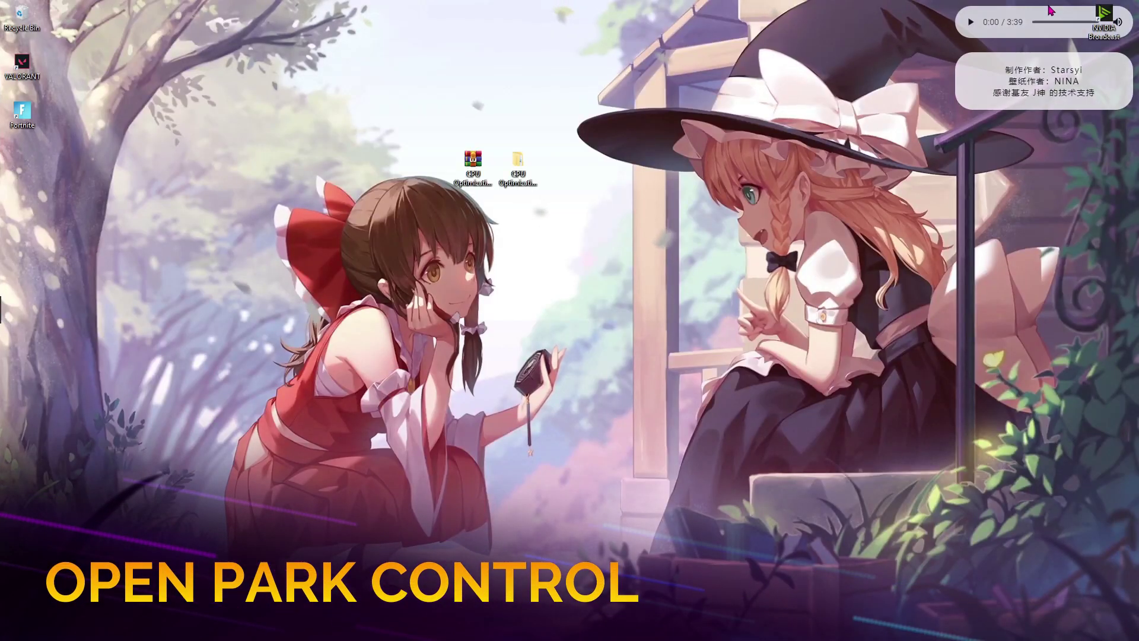
- Launch ParkControl via 'park', keep Bitsum Highest Performance, apply, and confirm the dialogs
{"action": "key", "text": "super"}
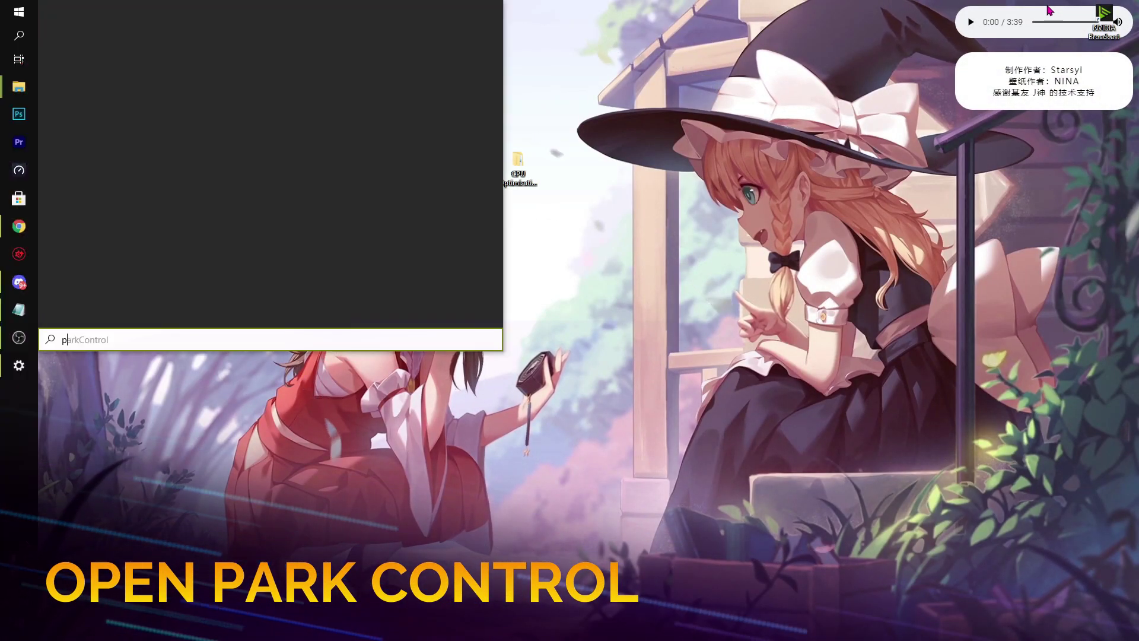
{"action": "type", "text": "park"}
{"action": "key", "text": "Return"}
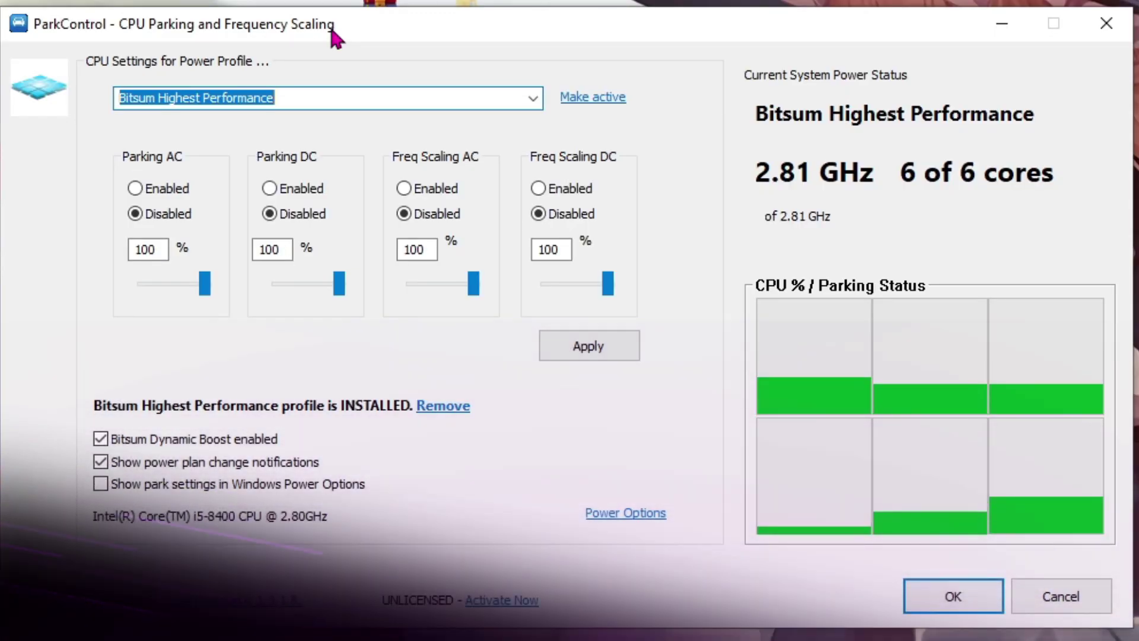
{"action": "left_click", "coordinate": [533, 98]}
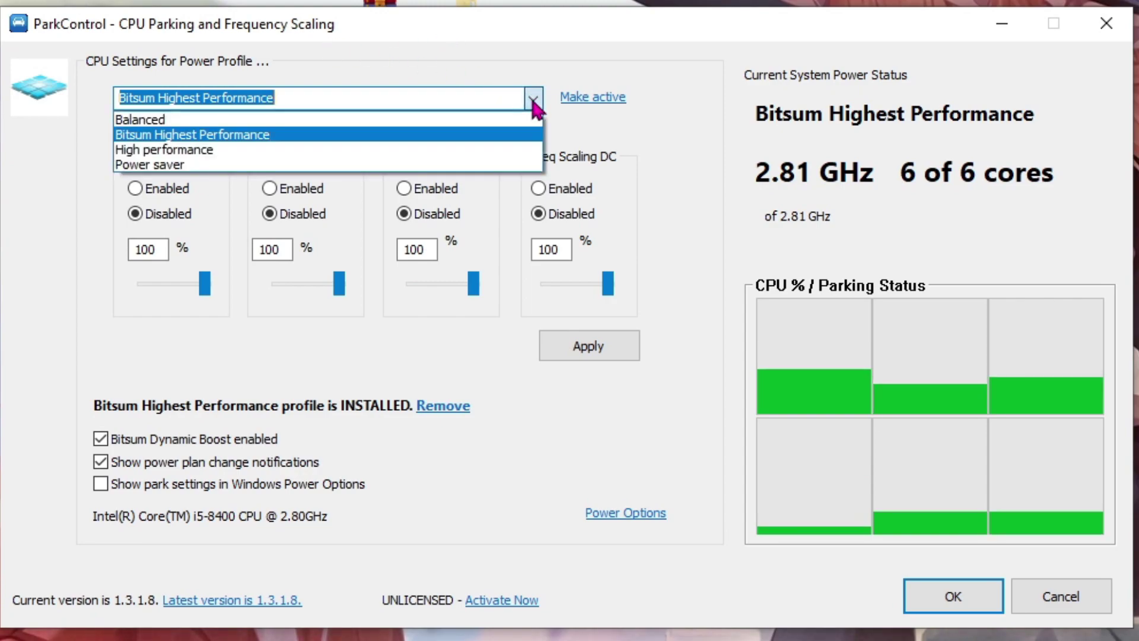
{"action": "left_click", "coordinate": [148, 137]}
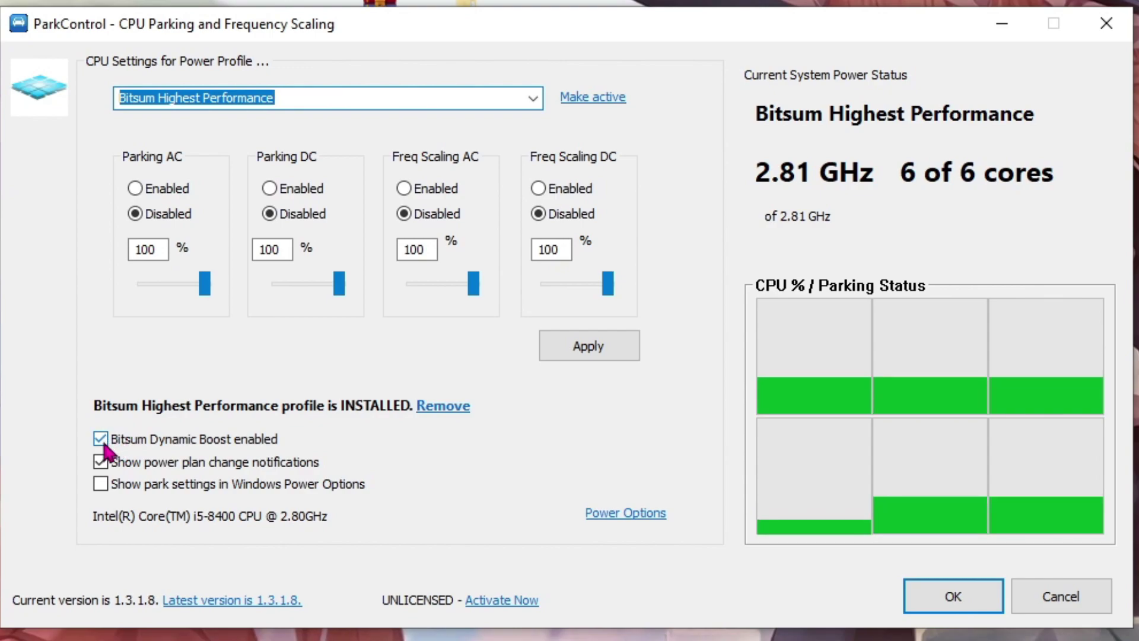
{"action": "mouse_move", "coordinate": [104, 449]}
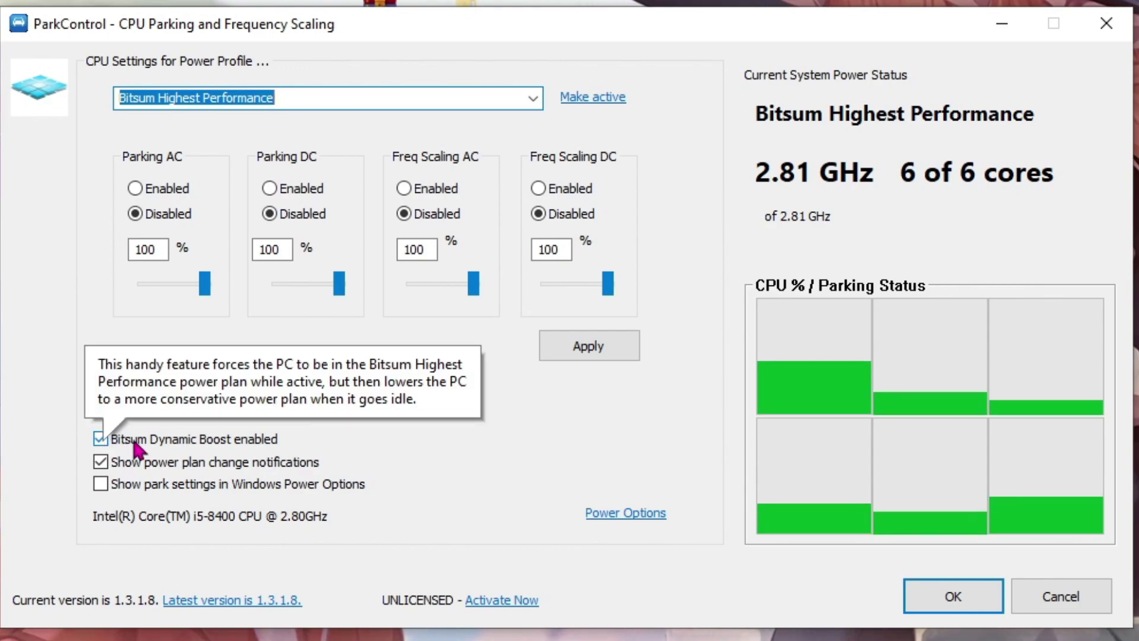
{"action": "left_click", "coordinate": [589, 351]}
{"action": "left_click", "coordinate": [665, 367]}
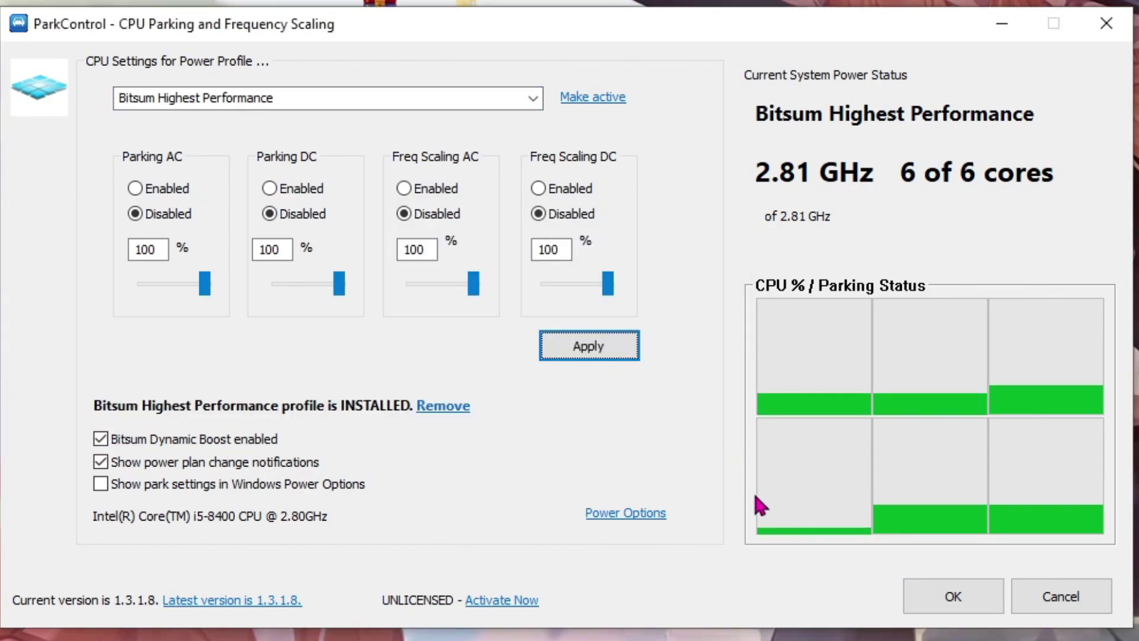
{"action": "left_click", "coordinate": [954, 595]}
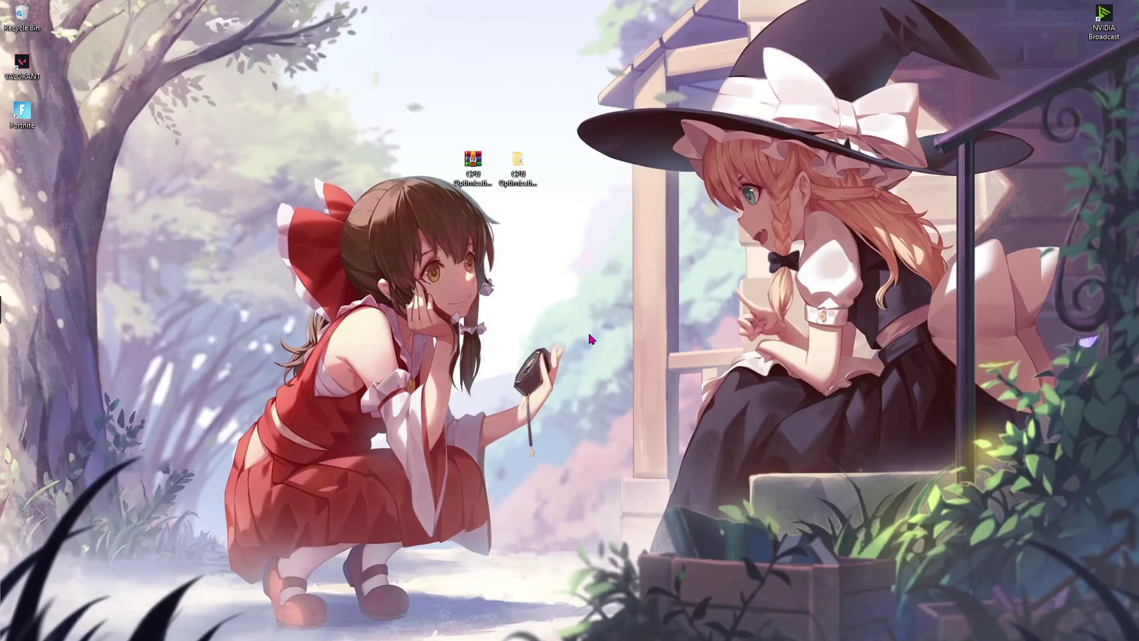
- Search 'power' and open Choose a power plan, showing Bitsum Highest Performance selected
{"action": "key", "text": "super"}
{"action": "type", "text": "po"}
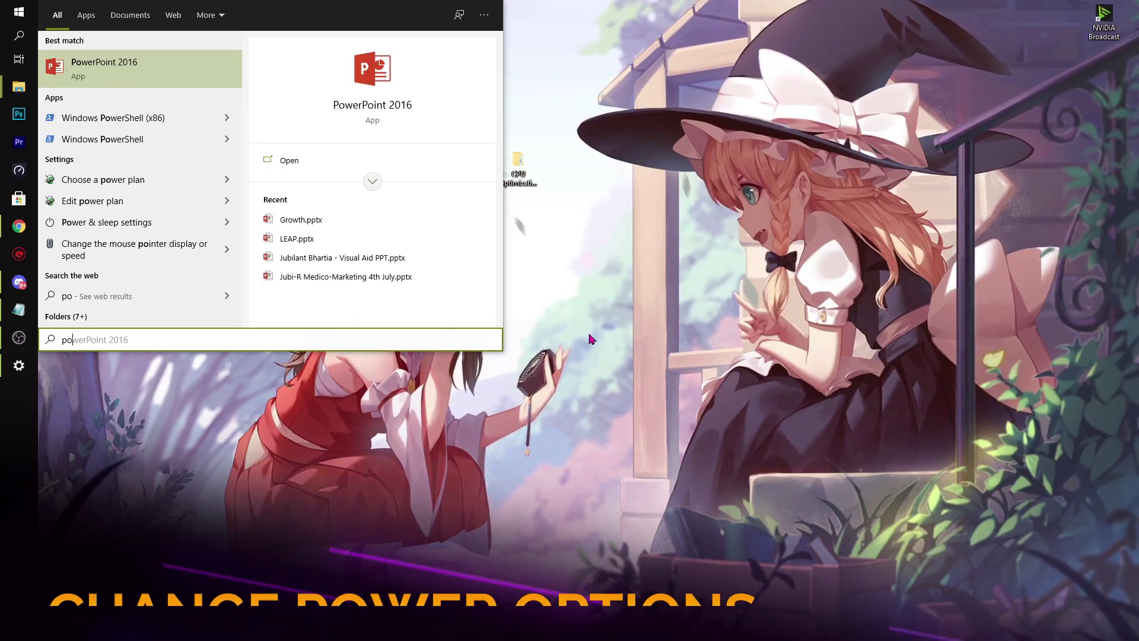
{"action": "type", "text": "wer"}
{"action": "key", "text": "Down"}
{"action": "key", "text": "Down"}
{"action": "key", "text": "Down"}
{"action": "key", "text": "Down"}
{"action": "key", "text": "Down"}
{"action": "key", "text": "Down"}
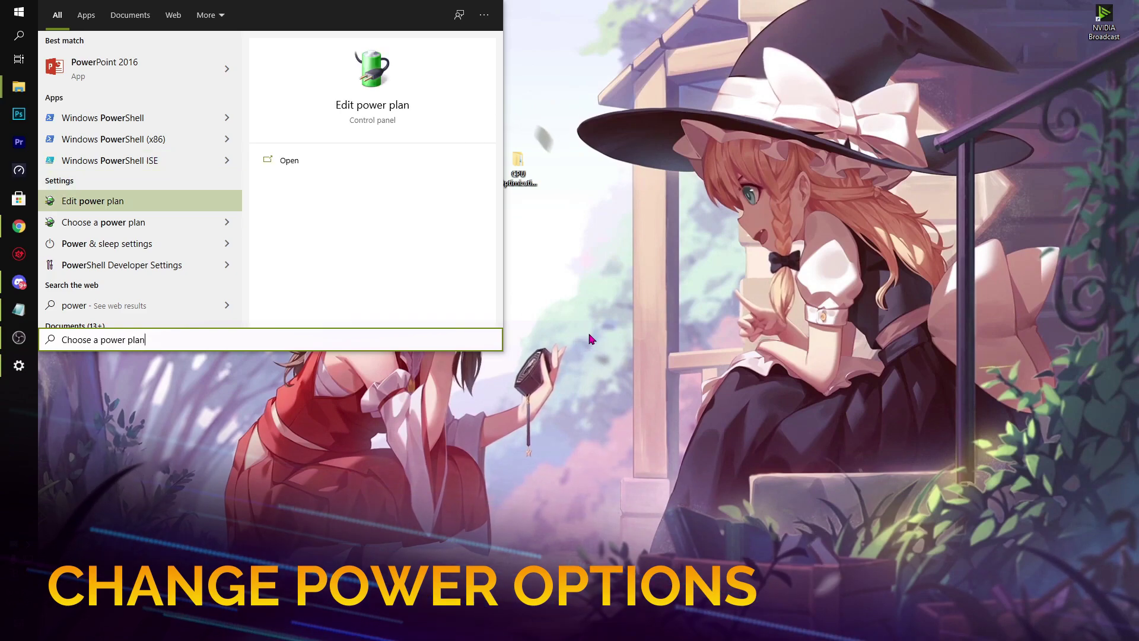
{"action": "key", "text": "Up"}
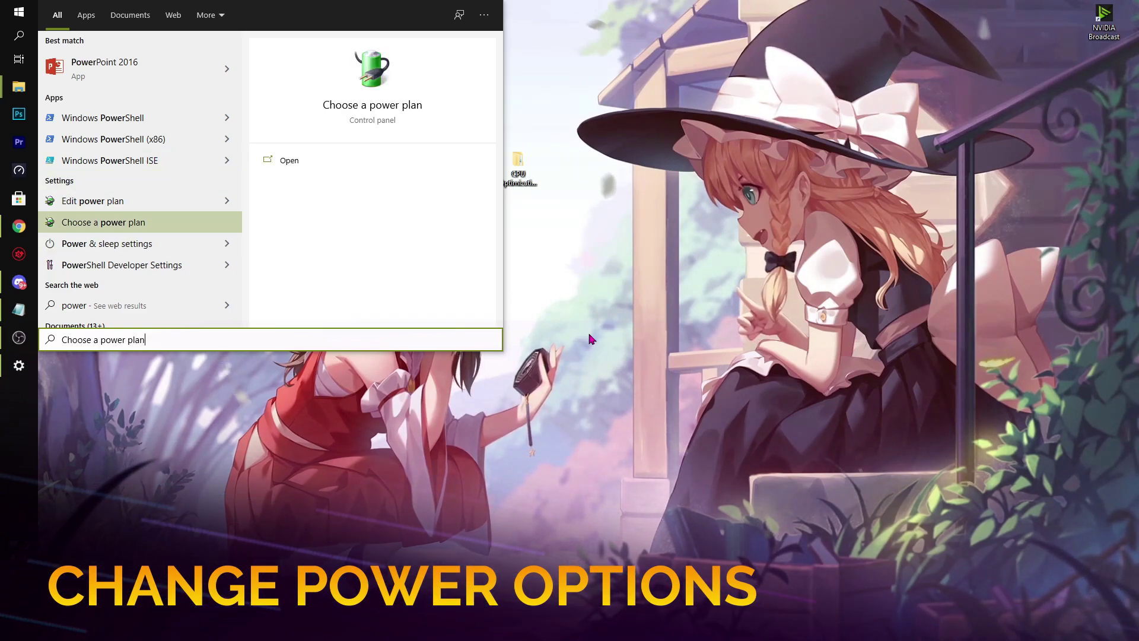
{"action": "left_click", "coordinate": [178, 226]}
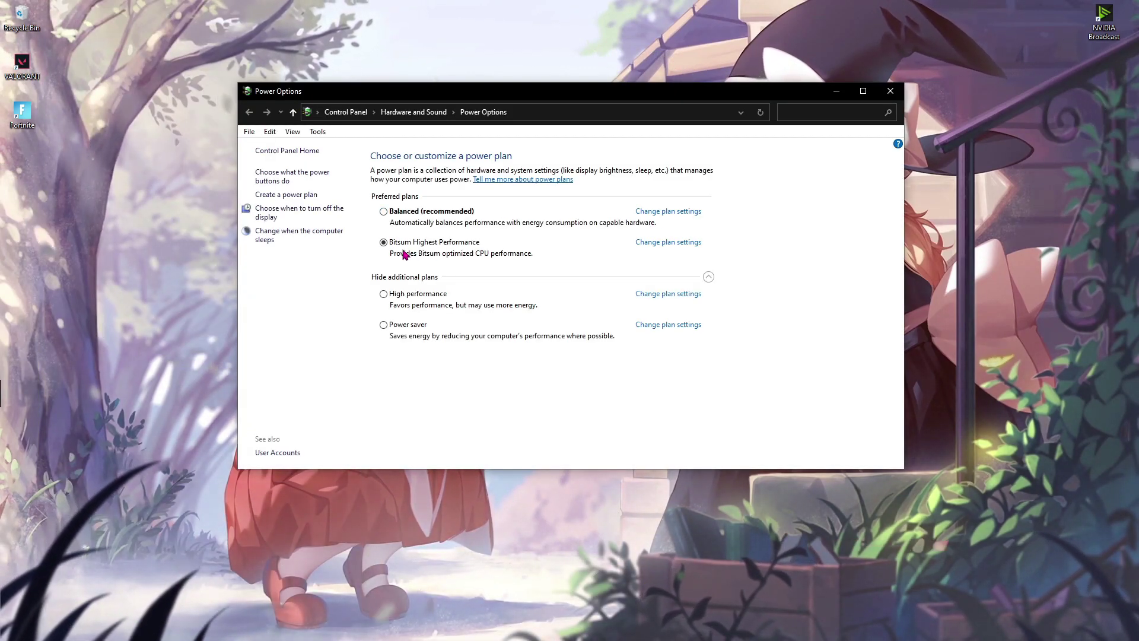